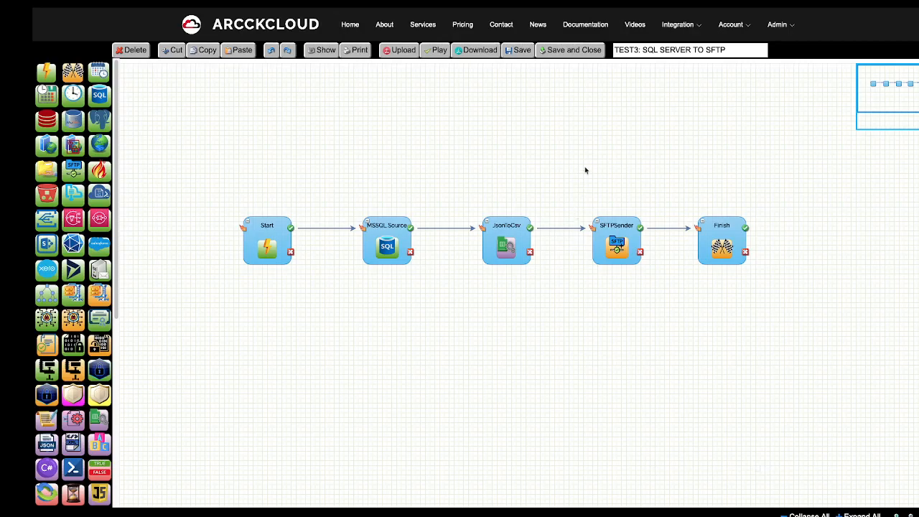
- Start a blank orchestration in the Orchestration Designer and place a Start activity with an MSSQL Source activity beside it
{"action": "left_click", "coordinate": [670, 30]}
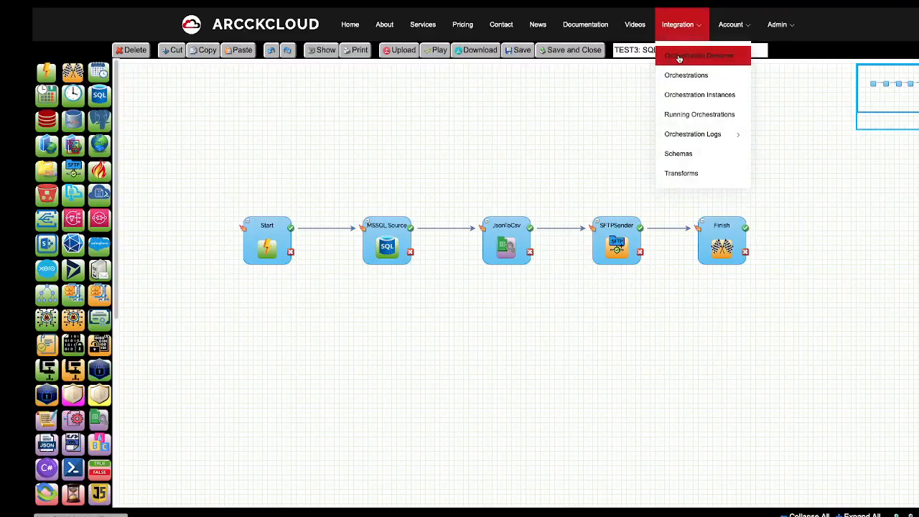
{"action": "left_click", "coordinate": [680, 57]}
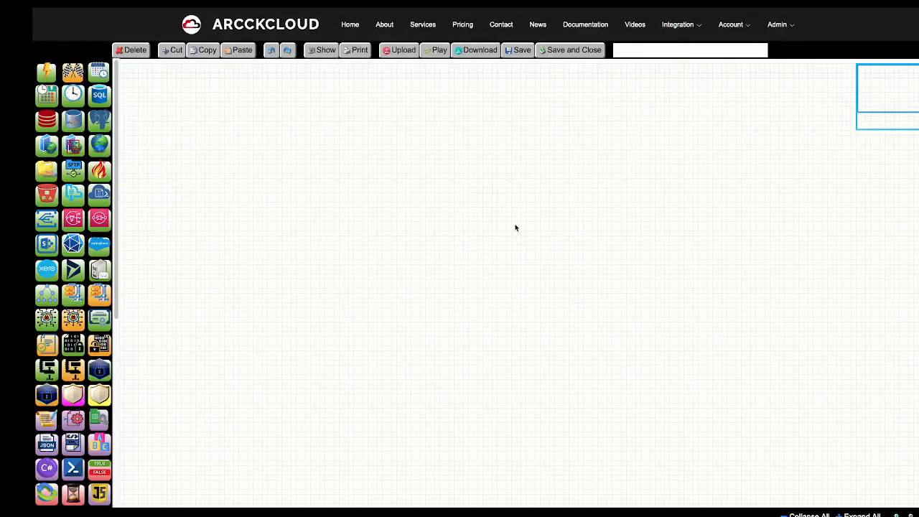
{"action": "left_click_drag", "start_coordinate": [45, 78], "coordinate": [251, 230]}
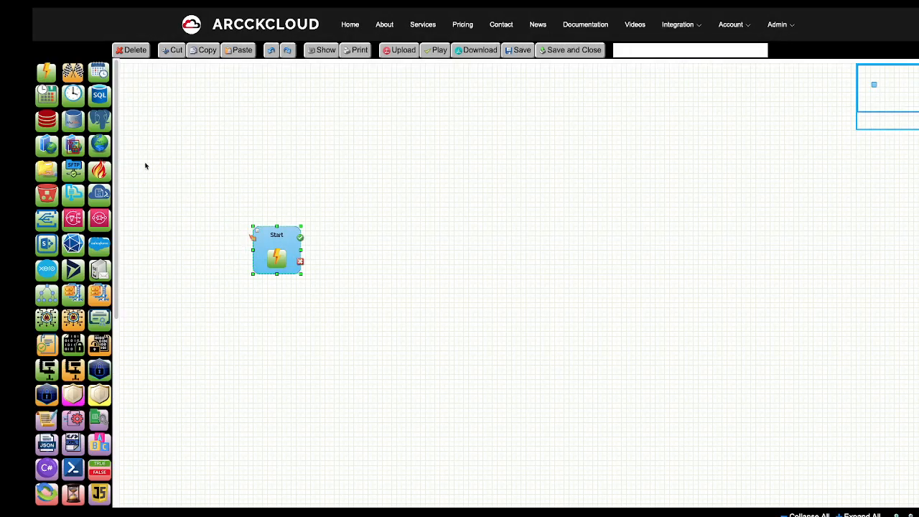
{"action": "left_click_drag", "start_coordinate": [100, 94], "coordinate": [353, 227]}
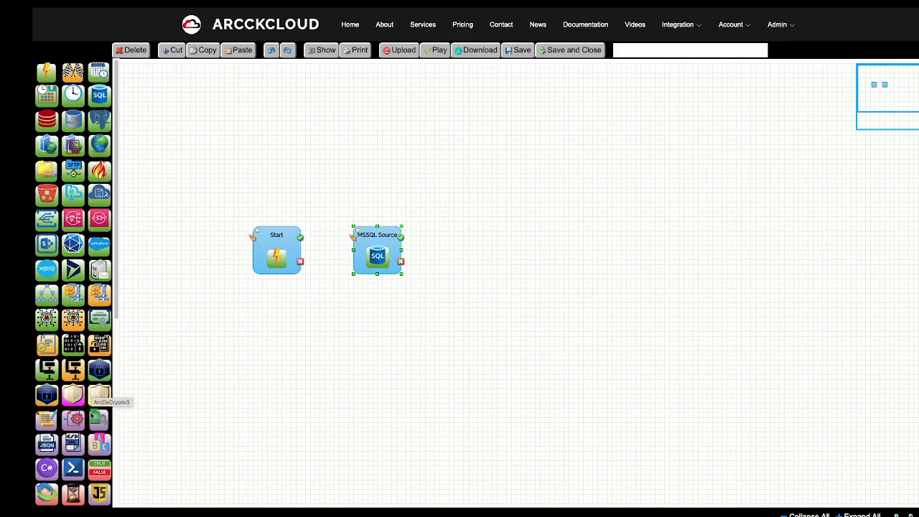
- Add a JsonToCsv activity after MSSQL Source and connect Start, MSSQL Source and JsonToCsv in sequence
{"action": "scroll", "coordinate": [100, 343], "scroll_direction": "down", "scroll_amount": 1}
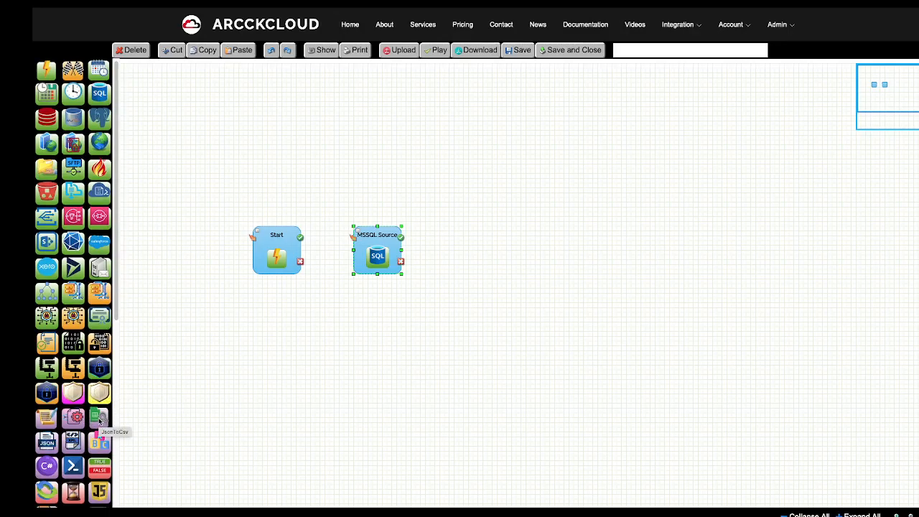
{"action": "left_click_drag", "start_coordinate": [99, 421], "coordinate": [457, 227]}
{"action": "left_click_drag", "start_coordinate": [301, 239], "coordinate": [458, 238]}
- Add SFTPSender and Finish activities after JsonToCsv and connect them in sequence to complete the flow
{"action": "scroll", "coordinate": [100, 232], "scroll_direction": "down", "scroll_amount": 5}
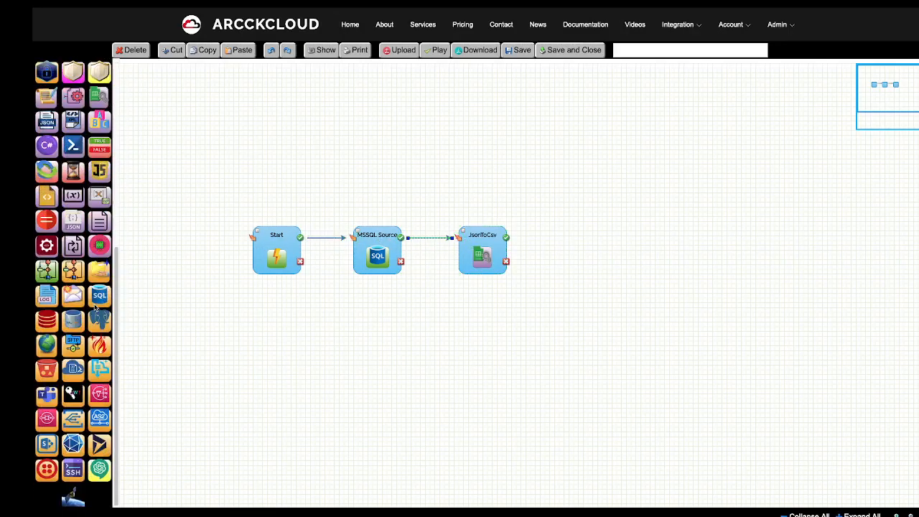
{"action": "left_click_drag", "start_coordinate": [71, 344], "coordinate": [558, 238]}
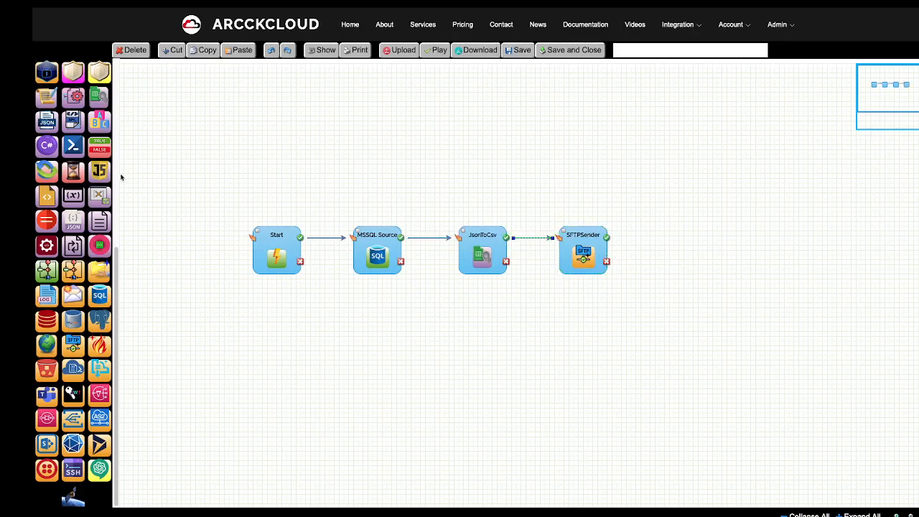
{"action": "left_click_drag", "start_coordinate": [116, 252], "coordinate": [133, 57]}
{"action": "left_click_drag", "start_coordinate": [79, 77], "coordinate": [663, 227]}
{"action": "left_click_drag", "start_coordinate": [607, 237], "coordinate": [666, 238]}
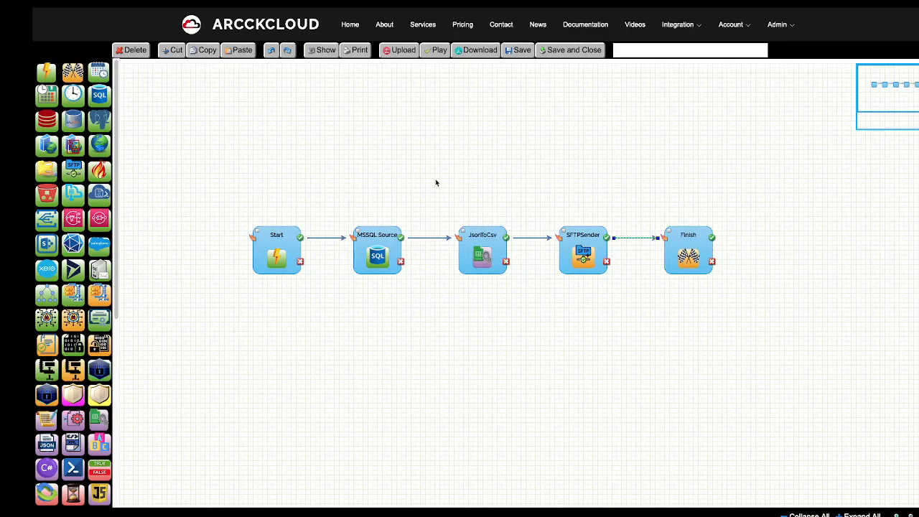
- Open the MSSQL Source properties, and bring up the account's Secrets page in a separate browser tab
{"action": "double_click", "coordinate": [388, 243]}
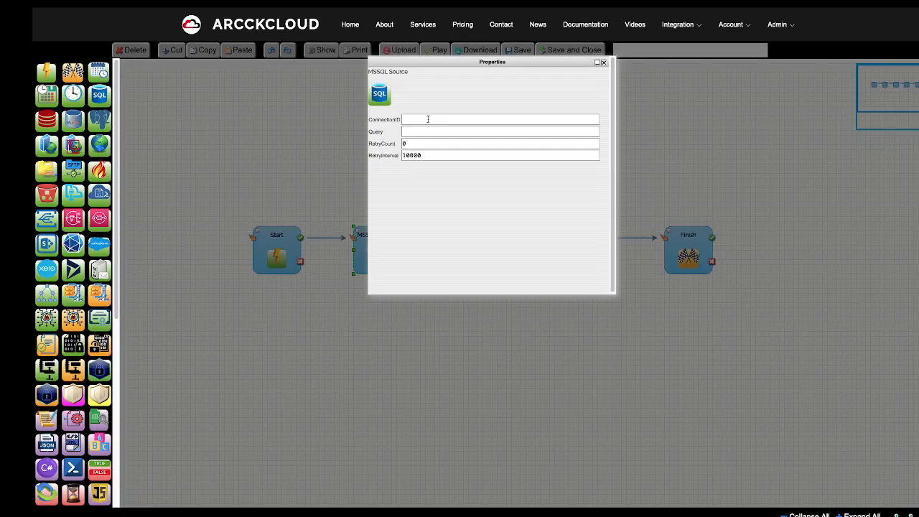
{"action": "left_click", "coordinate": [428, 119]}
{"action": "left_click", "coordinate": [422, 130]}
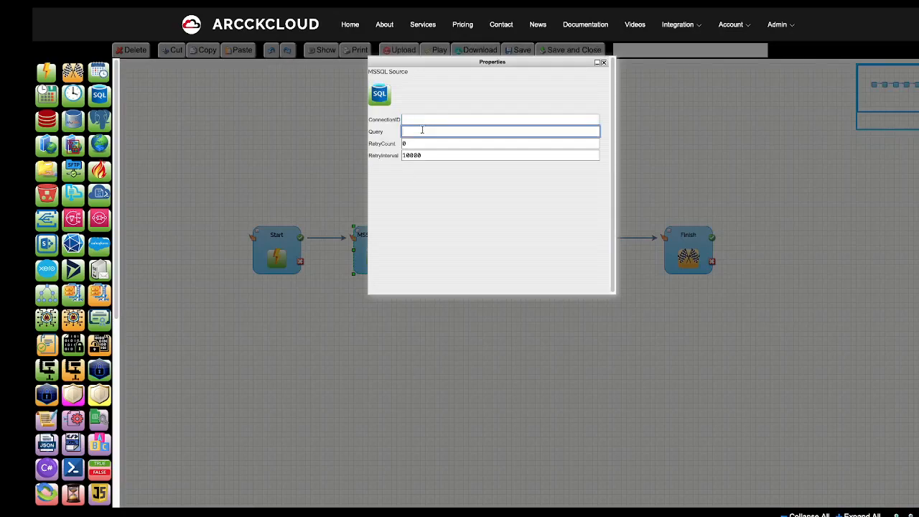
{"action": "left_click", "coordinate": [740, 25]}
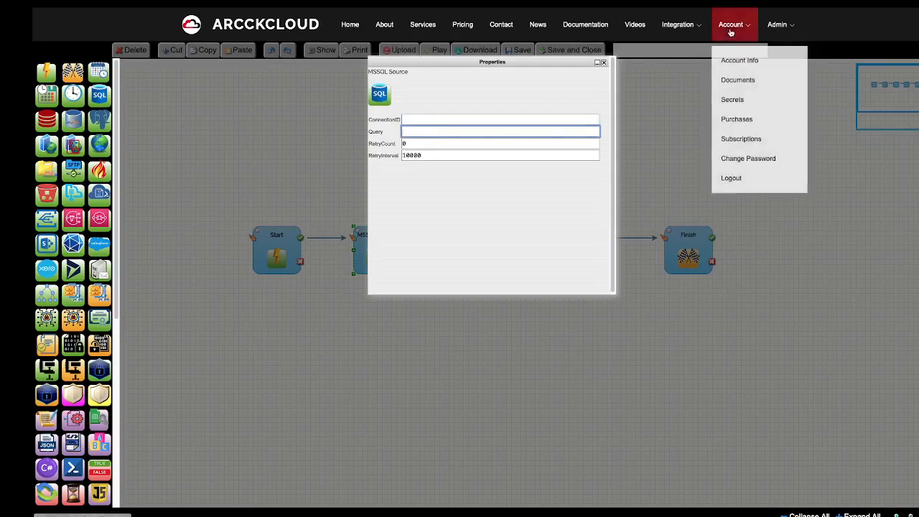
{"action": "right_click", "coordinate": [743, 99]}
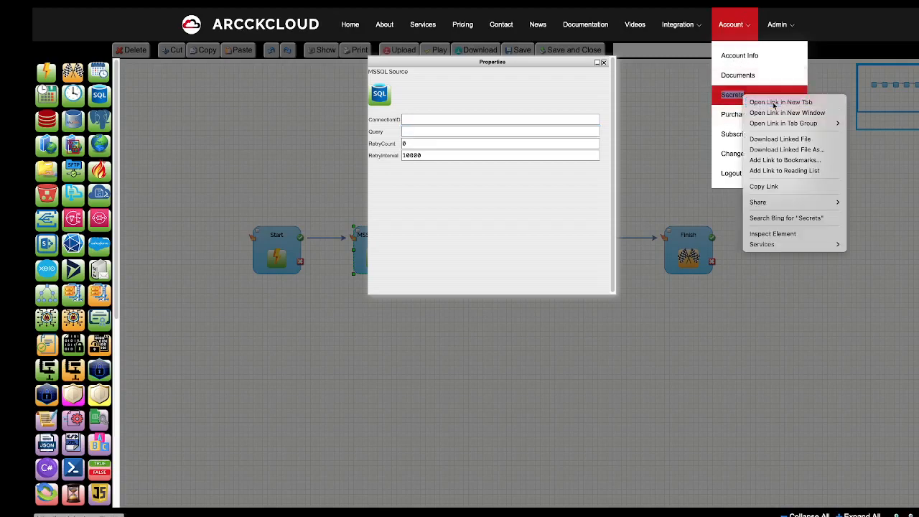
{"action": "key", "text": "Escape"}
{"action": "mouse_move", "coordinate": [503, 10]}
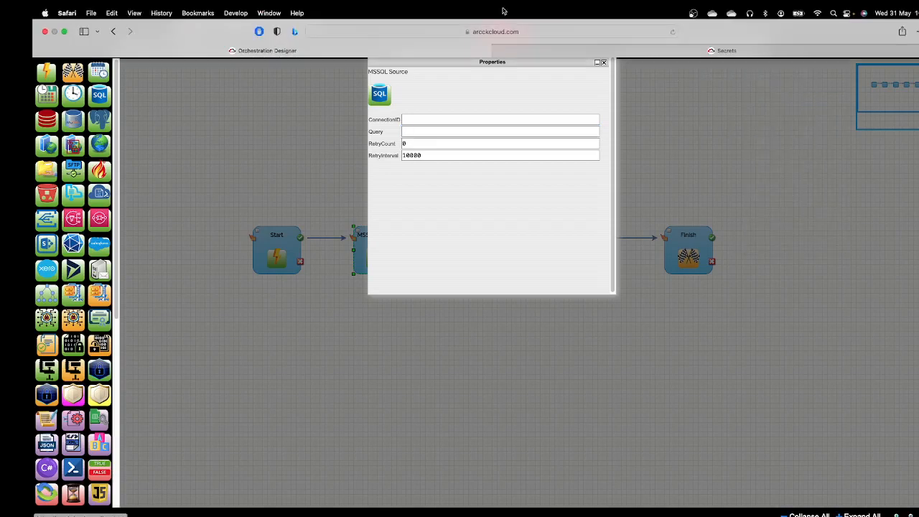
{"action": "left_click", "coordinate": [632, 55]}
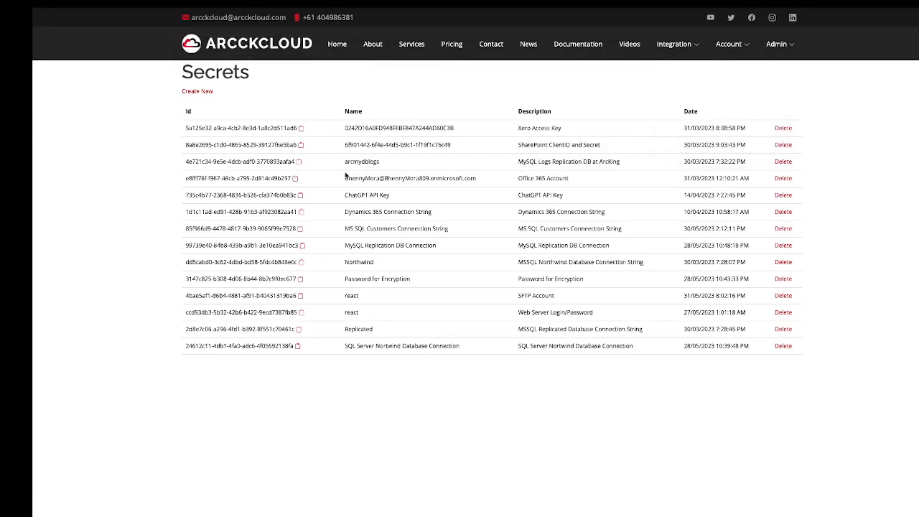
- Begin a new secret with the description "SQL Server Connection for Northwind Database Demo"
{"action": "left_click", "coordinate": [206, 92]}
{"action": "left_click", "coordinate": [216, 130]}
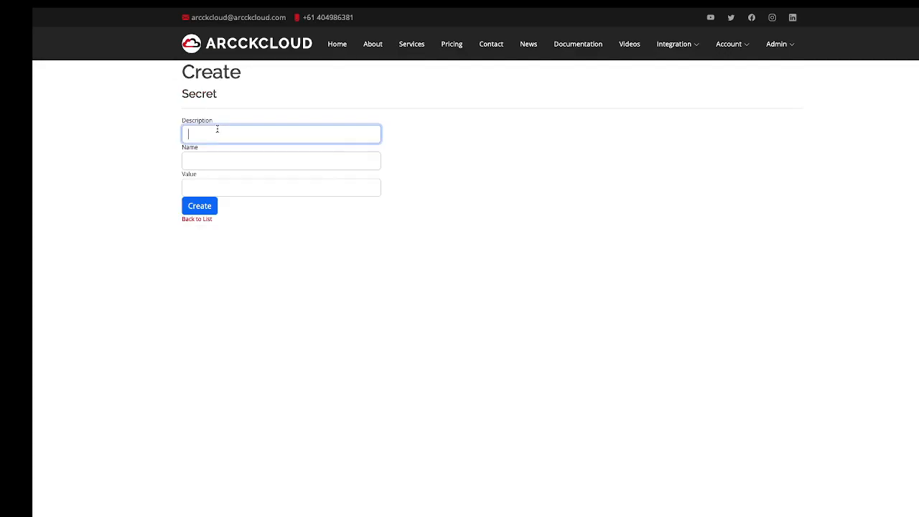
{"action": "type", "text": "SQL Server Connec"}
{"action": "type", "text": "tion for N"}
{"action": "type", "text": "ortwin"}
{"action": "key", "text": "BackSpace"}
{"action": "key", "text": "BackSpace"}
{"action": "key", "text": "BackSpace"}
{"action": "type", "text": "hwi"}
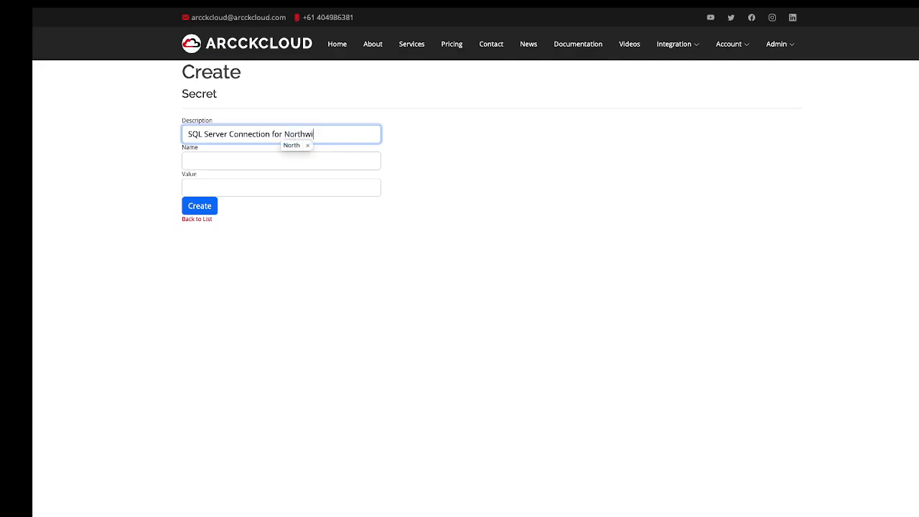
{"action": "type", "text": "nd Database"}
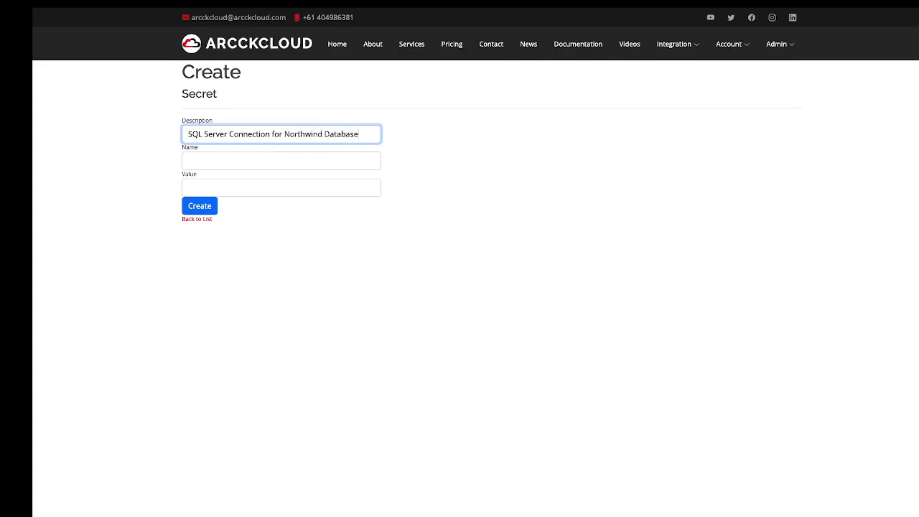
{"action": "type", "text": " Demo"}
{"action": "key", "text": "Tab"}
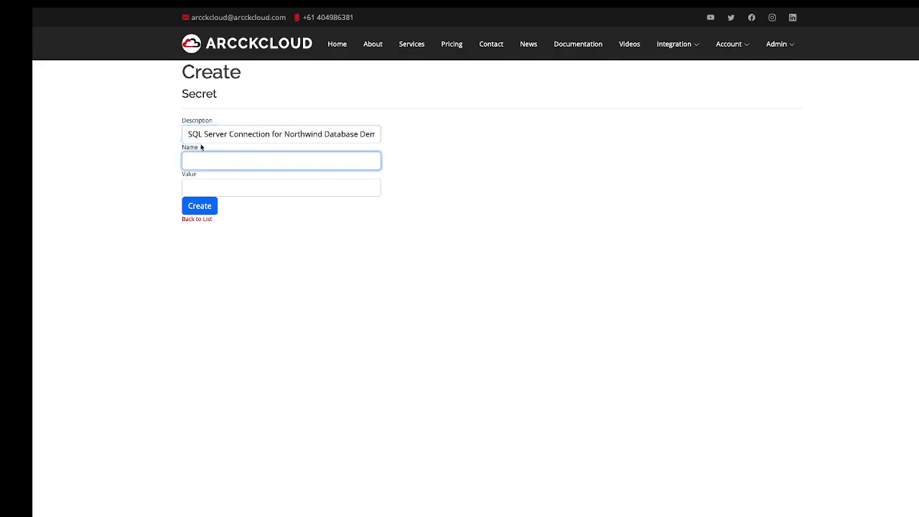
- Copy the secret's full description into its Name field
{"action": "left_click", "coordinate": [235, 134]}
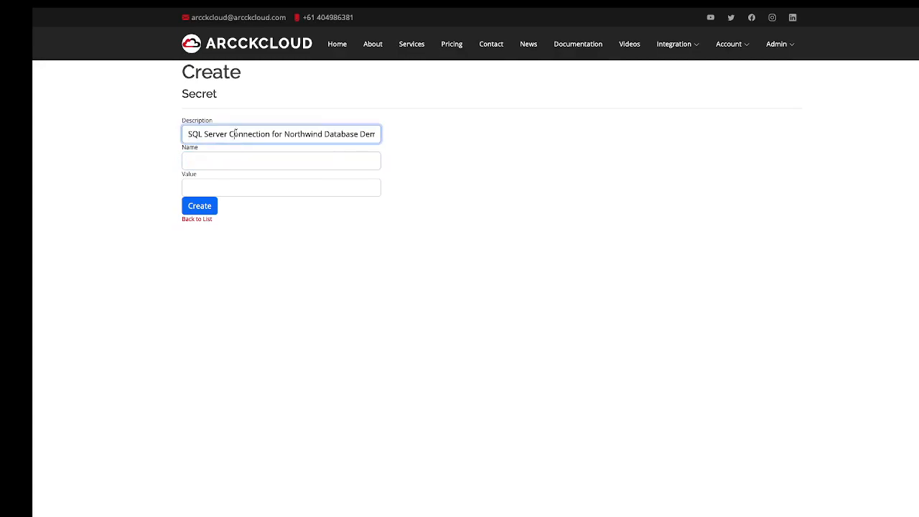
{"action": "key", "text": "ctrl+a"}
{"action": "key", "text": "ctrl+c"}
{"action": "left_click", "coordinate": [229, 159]}
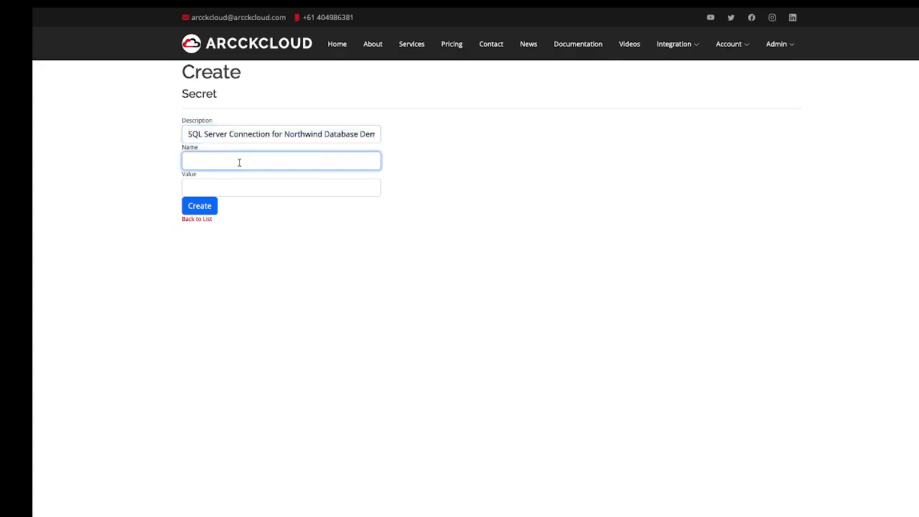
{"action": "key", "text": "ctrl+v"}
- Paste the database connection string as the secret's value and create the secret, declining to save the password in the browser
{"action": "left_click", "coordinate": [230, 184]}
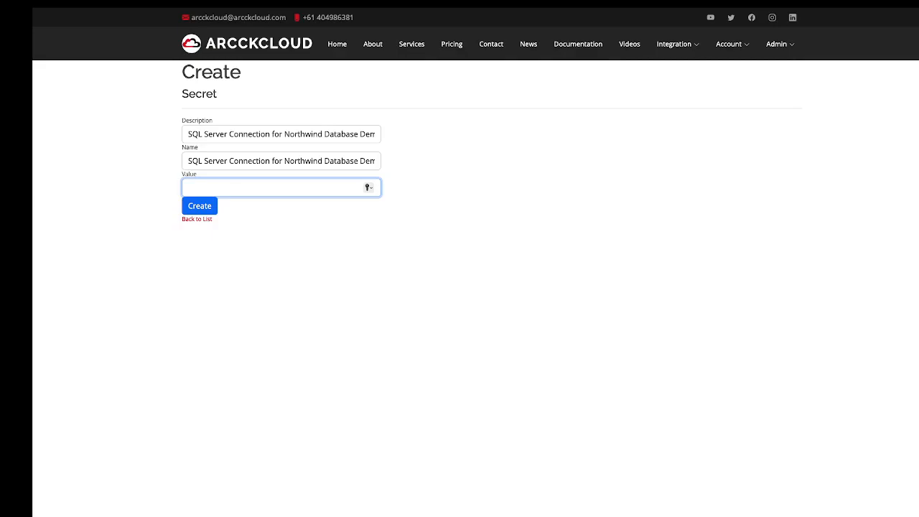
{"action": "key", "text": "super+Tab"}
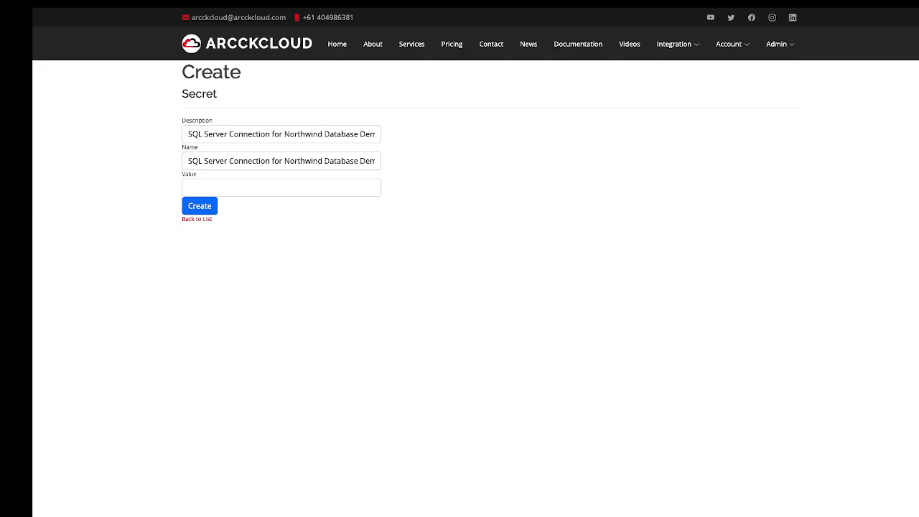
{"action": "left_click", "coordinate": [215, 187]}
{"action": "key", "text": "ctrl+v"}
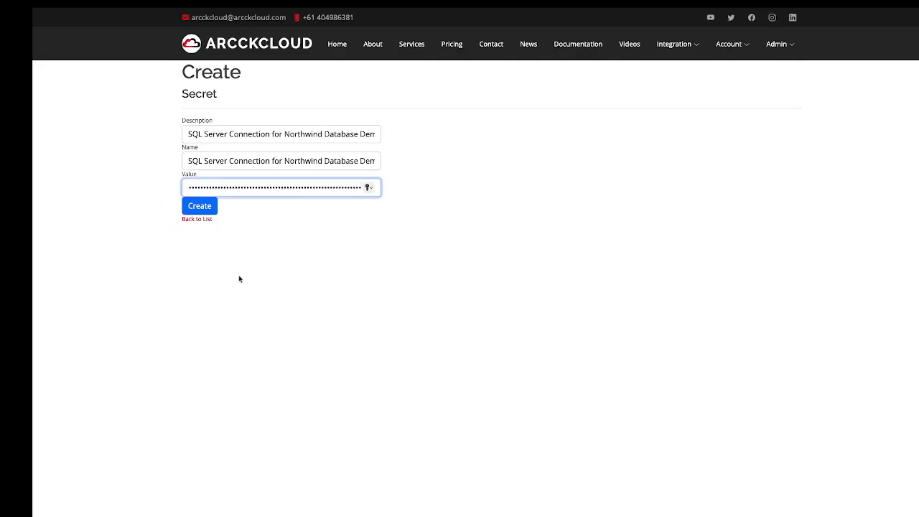
{"action": "left_click", "coordinate": [200, 206]}
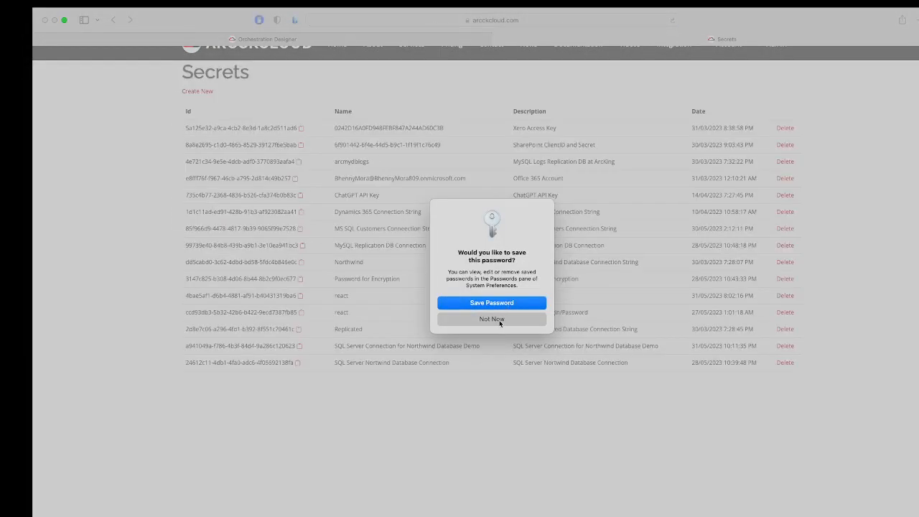
{"action": "left_click", "coordinate": [501, 324]}
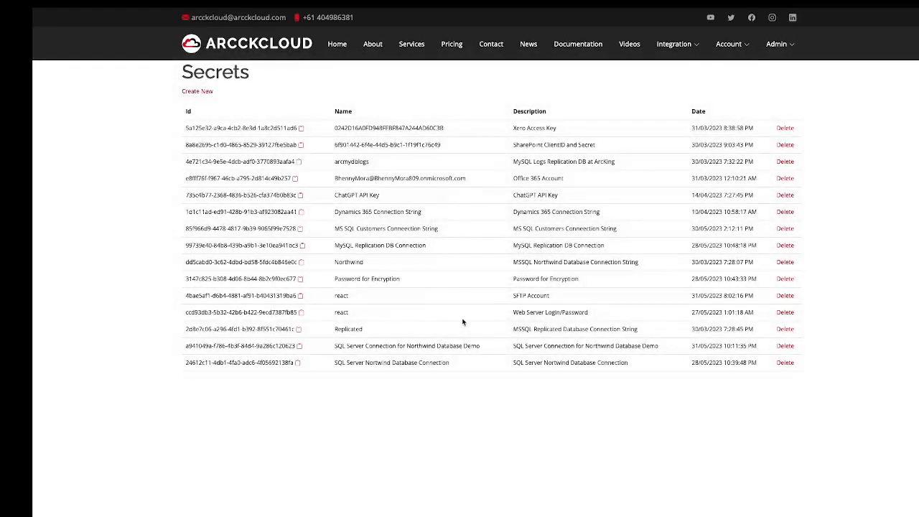
- Copy the ID of the new Northwind Database Demo secret and paste it as the MSSQL Source ConnectionID
{"action": "left_click", "coordinate": [300, 348]}
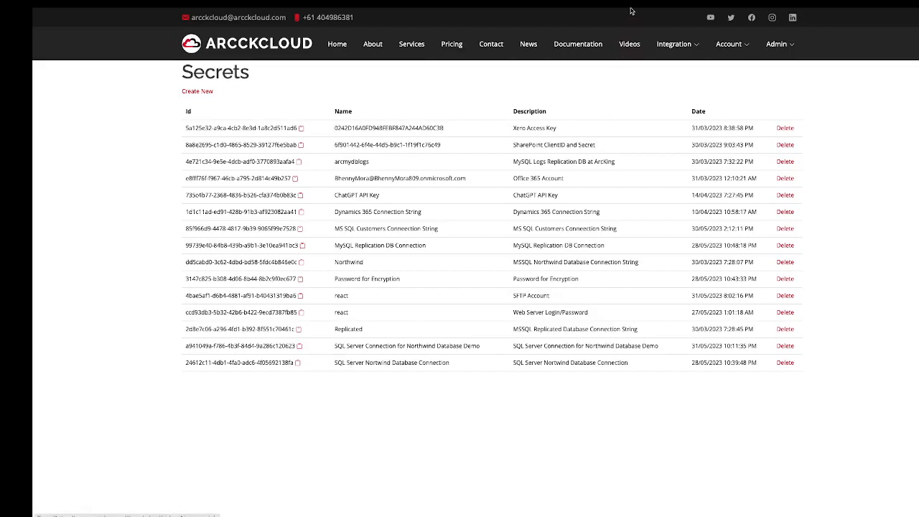
{"action": "mouse_move", "coordinate": [632, 10]}
{"action": "left_click", "coordinate": [337, 54]}
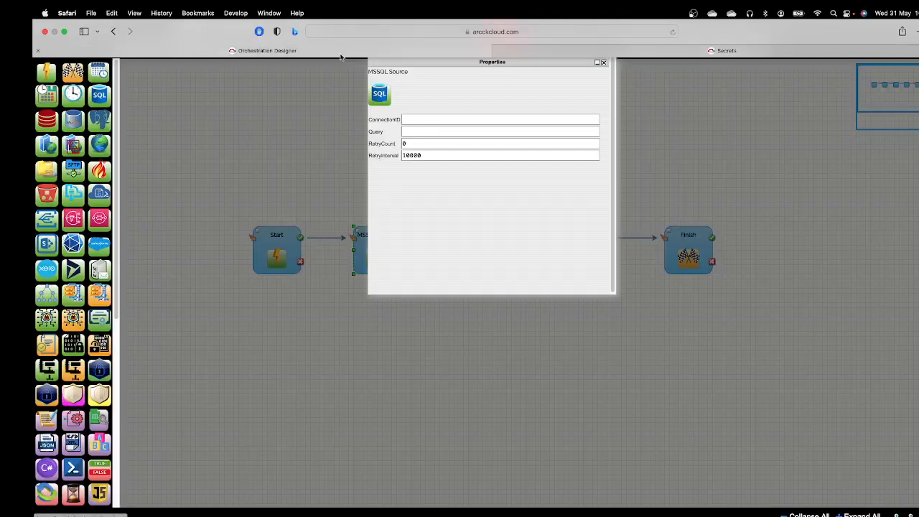
{"action": "left_click", "coordinate": [439, 122]}
{"action": "right_click", "coordinate": [438, 124]}
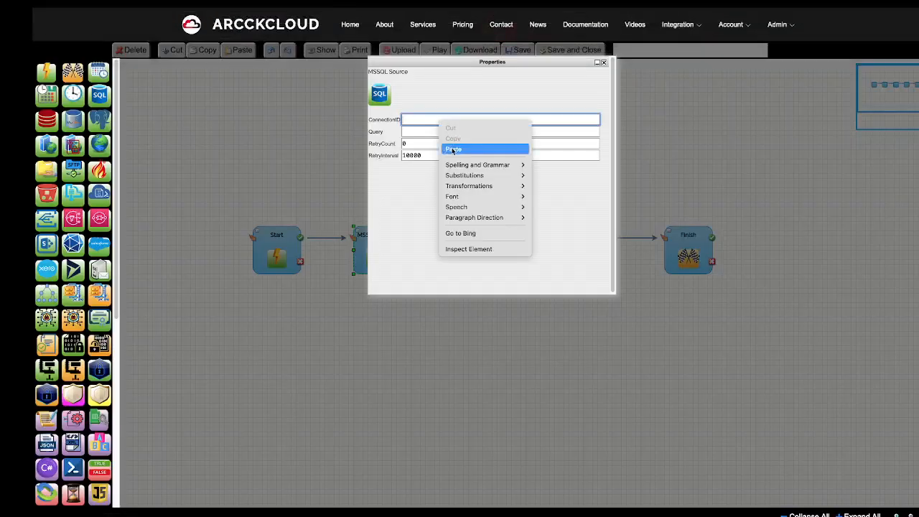
{"action": "left_click", "coordinate": [453, 149]}
- Set the MSSQL Source query to "SELECT * FROM Customers", keep the default retry settings, and close its properties
{"action": "left_click", "coordinate": [435, 133]}
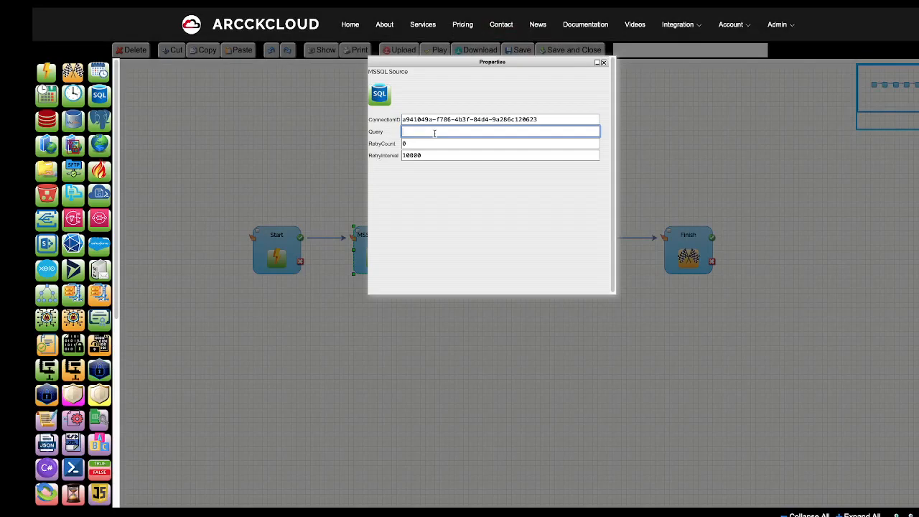
{"action": "type", "text": "SELECT * FROM Customers"}
{"action": "left_click", "coordinate": [403, 144]}
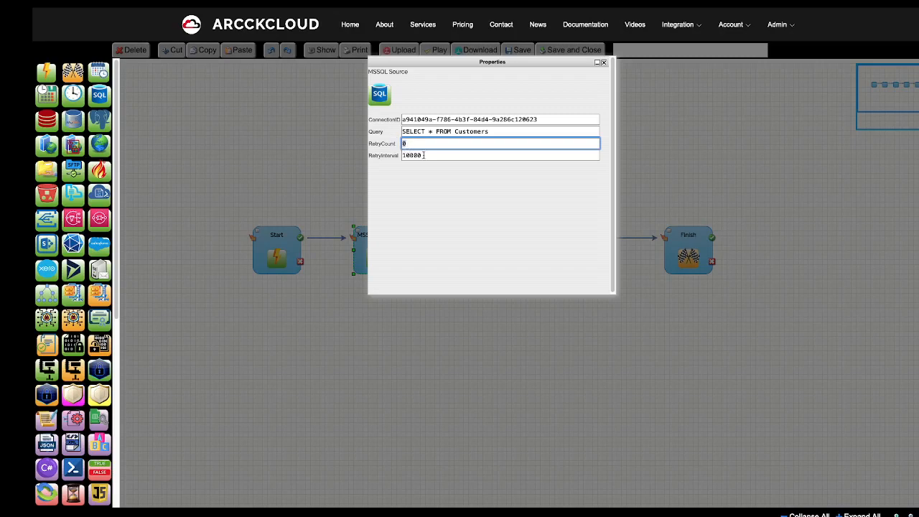
{"action": "left_click_drag", "start_coordinate": [484, 64], "coordinate": [488, 132]}
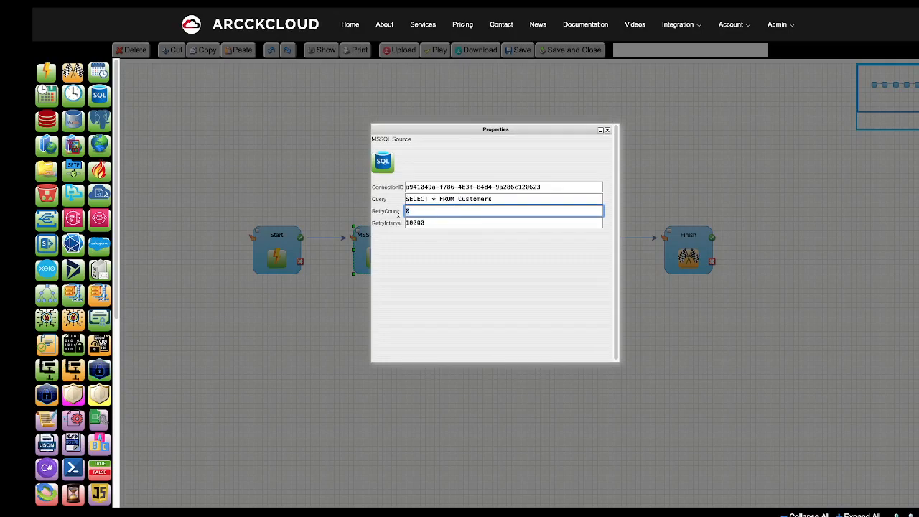
{"action": "key", "text": "Tab"}
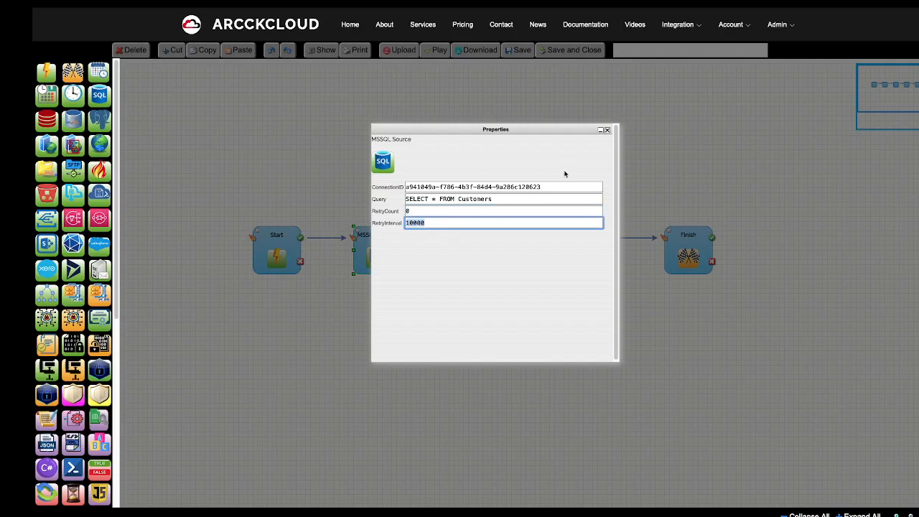
{"action": "left_click", "coordinate": [433, 224]}
{"action": "left_click", "coordinate": [607, 130]}
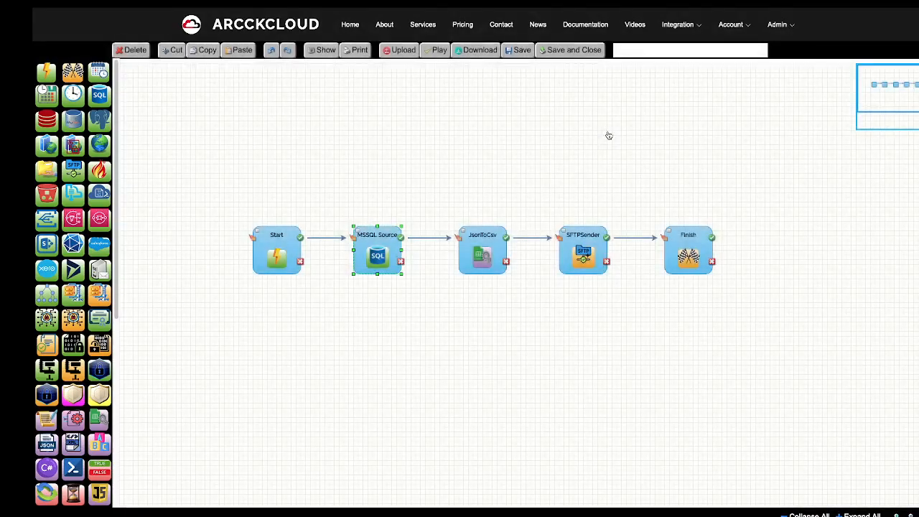
- View the Header setting in the JsonToCsv properties, leave it empty and close the properties
{"action": "double_click", "coordinate": [477, 249]}
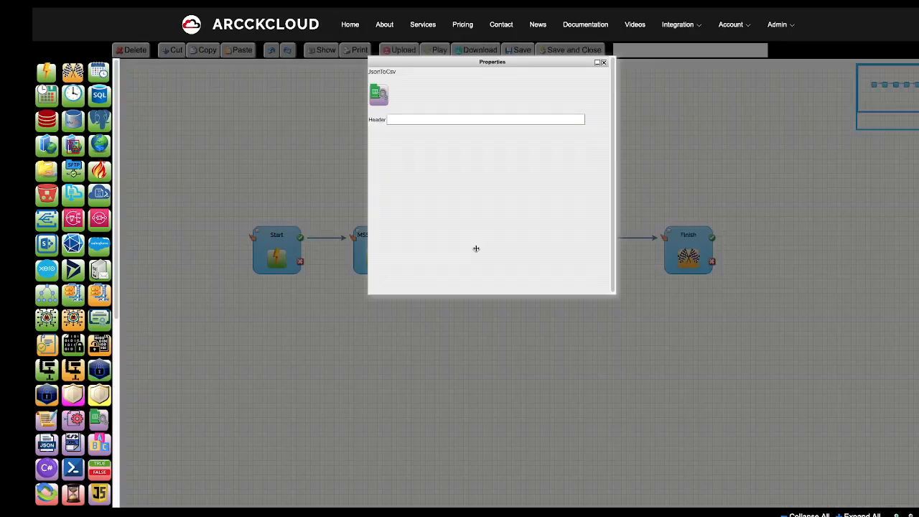
{"action": "left_click", "coordinate": [416, 122]}
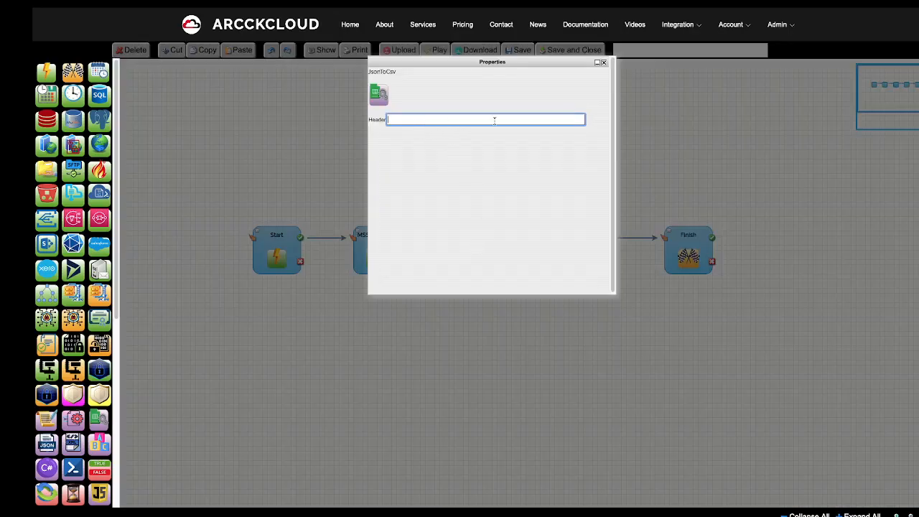
{"action": "left_click", "coordinate": [605, 63]}
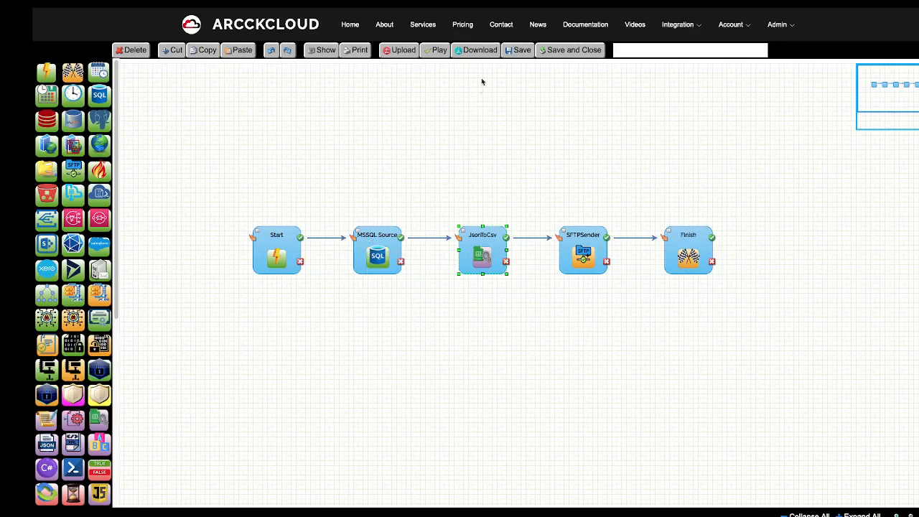
- Name the orchestration "__DEMO: SQL SERVER TO SFTP", save it and dismiss the save confirmation
{"action": "left_click", "coordinate": [622, 52]}
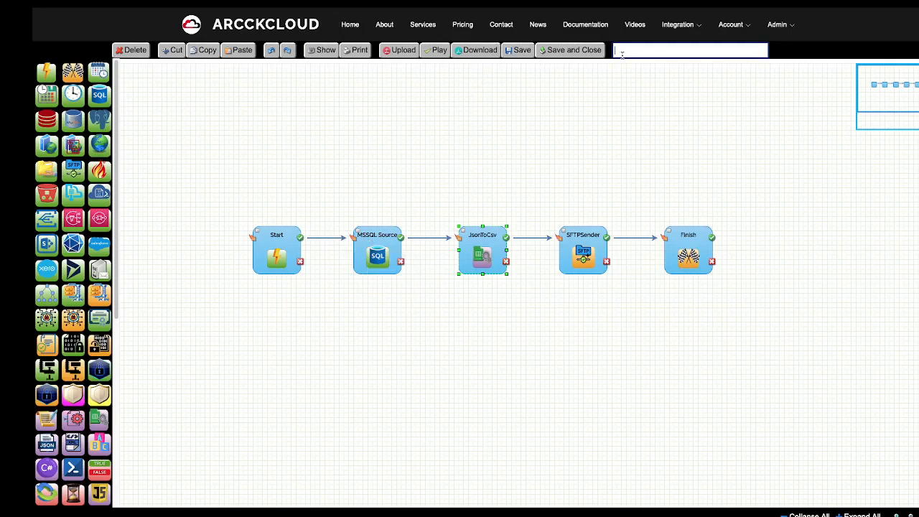
{"action": "type", "text": "__DEMO: SQL SERVER TO S"}
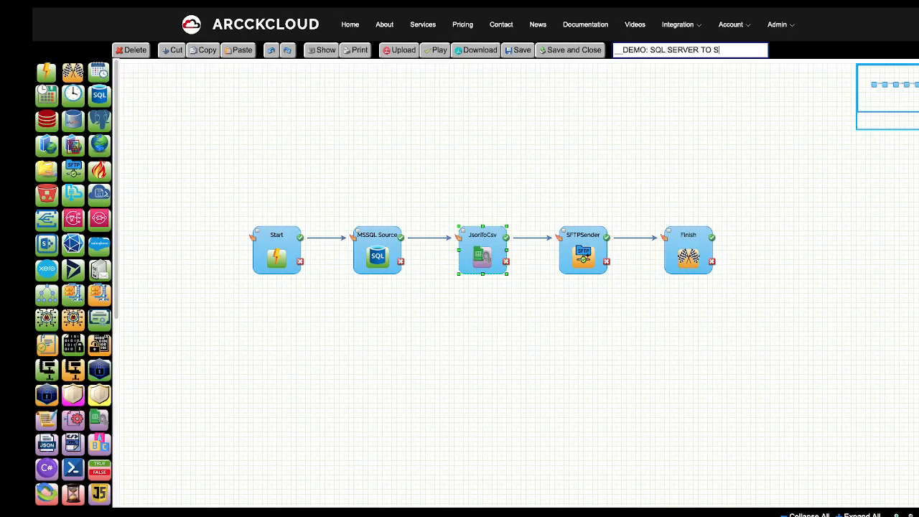
{"action": "type", "text": "FTP"}
{"action": "left_click", "coordinate": [518, 50]}
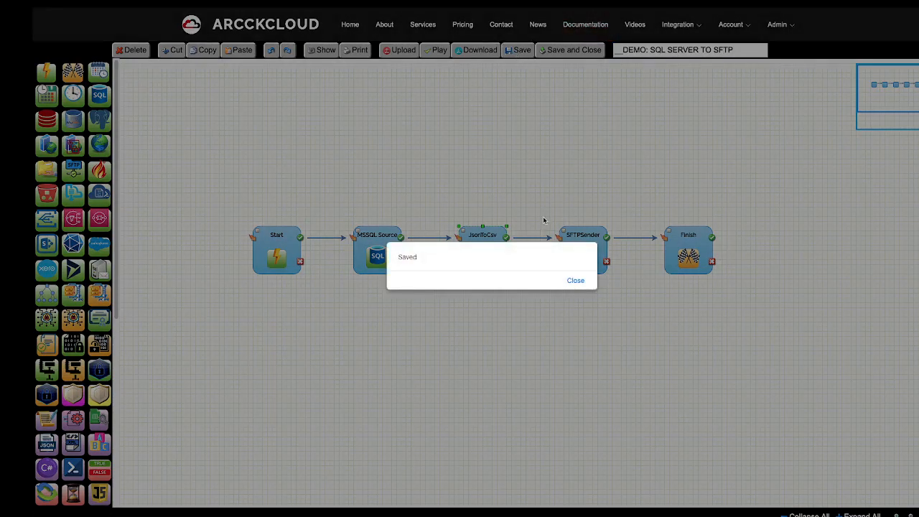
{"action": "left_click", "coordinate": [576, 280]}
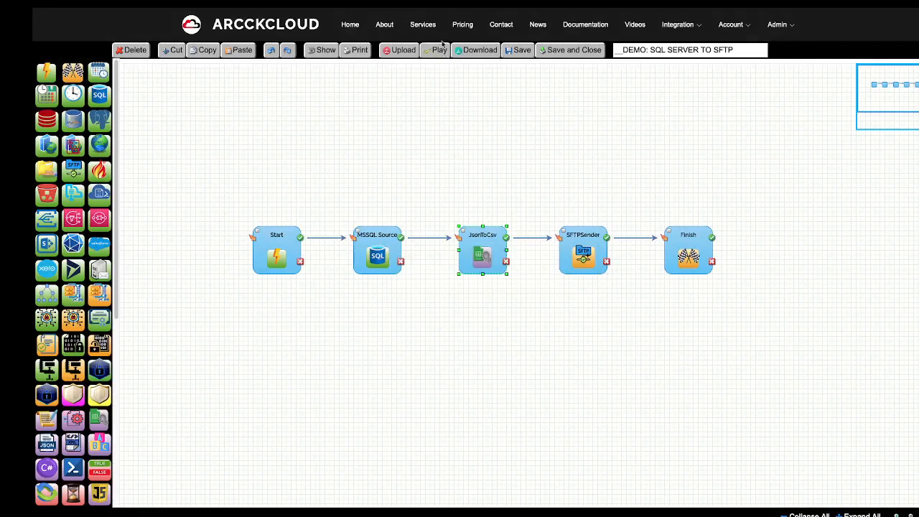
- Run the orchestration in the Orchestration Player and inspect the SFTPSender properties and the JsonToCsv input and output
{"action": "mouse_move", "coordinate": [443, 9]}
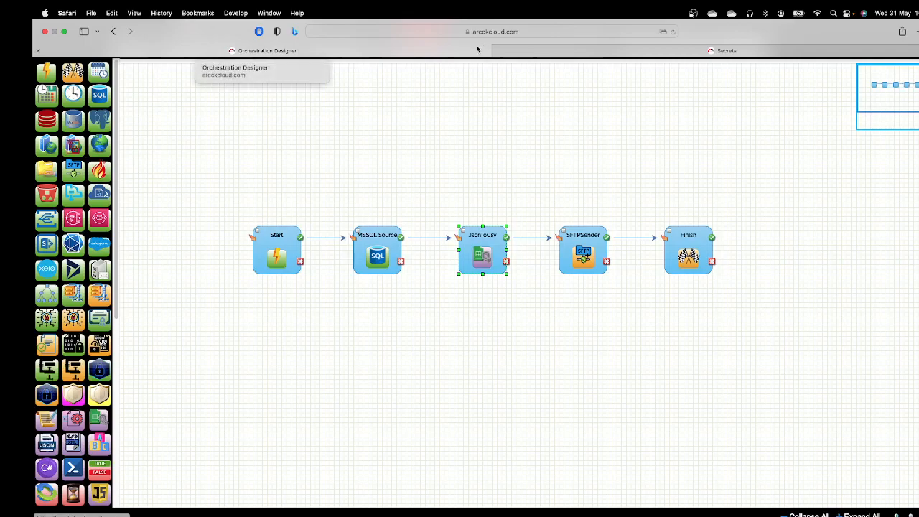
{"action": "left_click", "coordinate": [664, 32]}
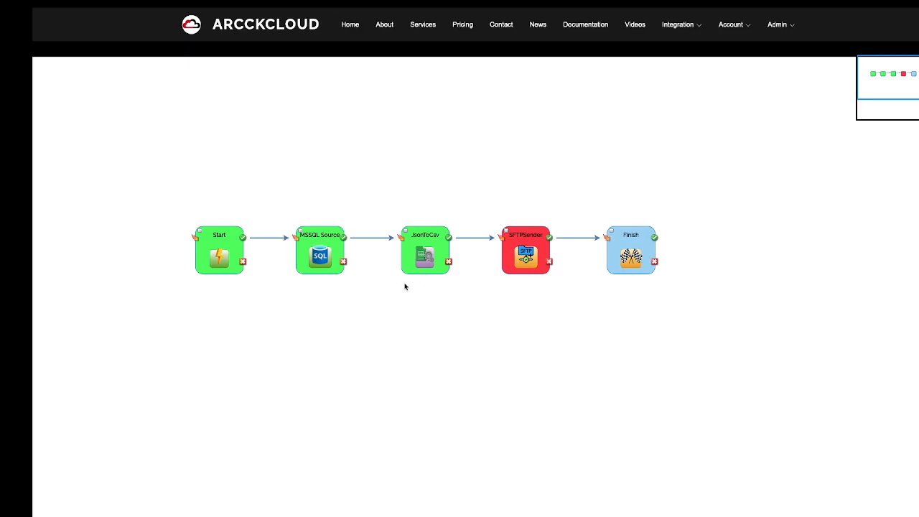
{"action": "left_click", "coordinate": [520, 248]}
{"action": "double_click", "coordinate": [520, 247]}
{"action": "left_click", "coordinate": [604, 124]}
{"action": "double_click", "coordinate": [430, 255]}
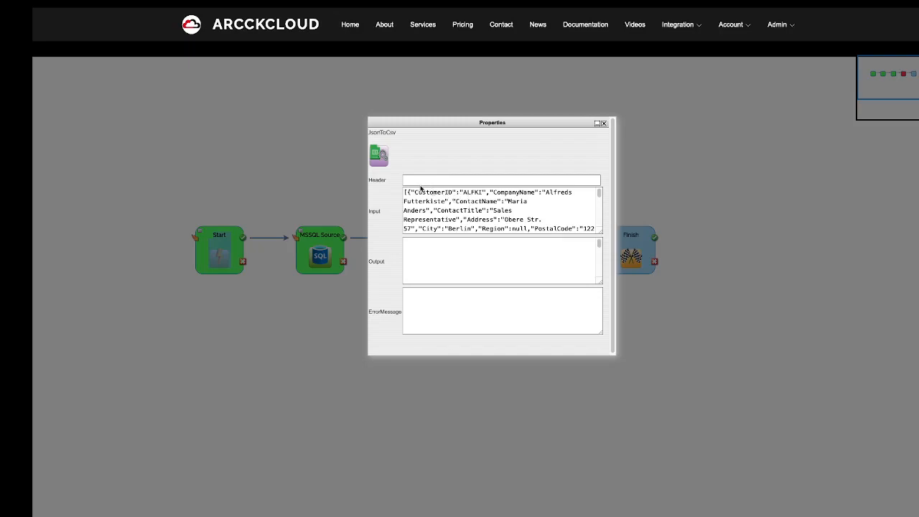
{"action": "left_click", "coordinate": [438, 271]}
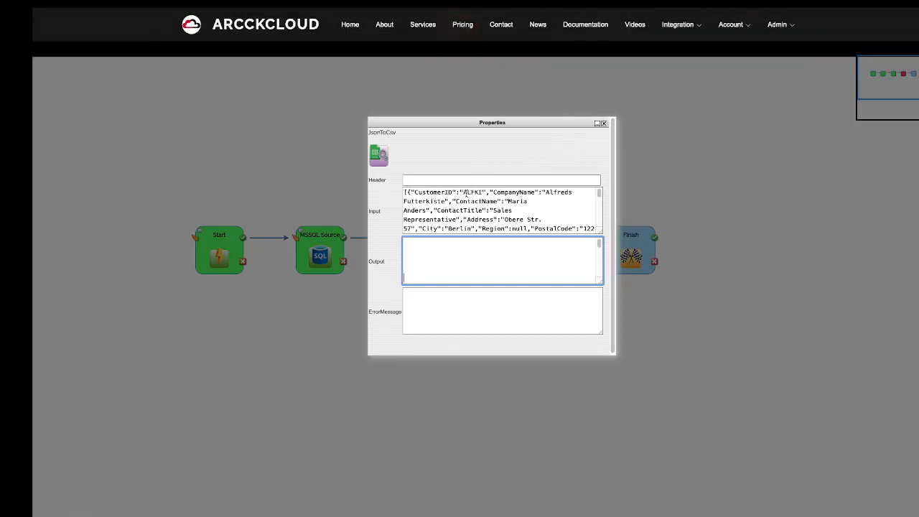
- Copy the CustomerID field name from the player's JsonToCsv input into the designer's JsonToCsv Header, followed by a comma
{"action": "left_click_drag", "start_coordinate": [413, 192], "coordinate": [454, 192]}
{"action": "key", "text": "super+c"}
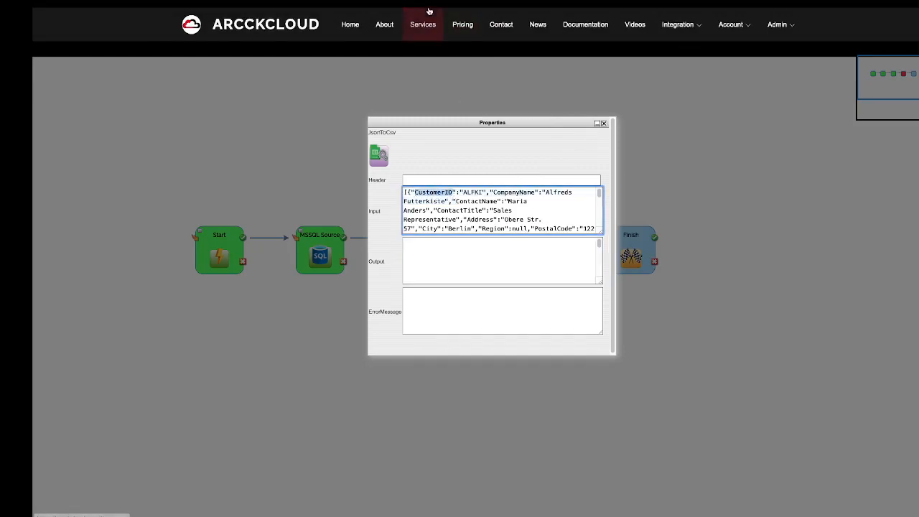
{"action": "mouse_move", "coordinate": [431, 8]}
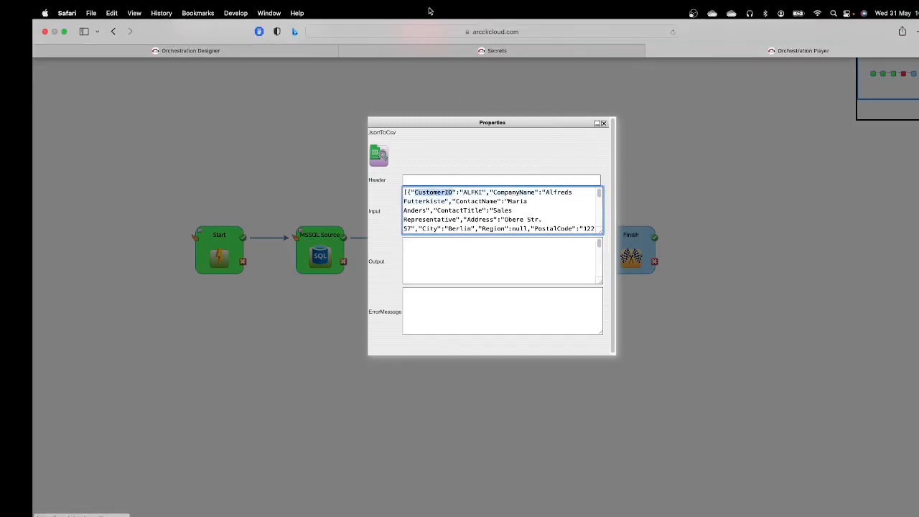
{"action": "left_click", "coordinate": [272, 54]}
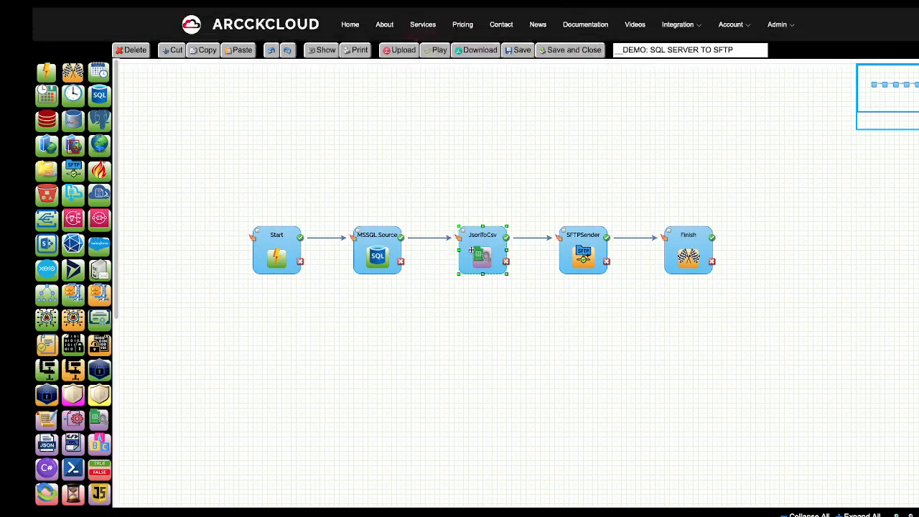
{"action": "double_click", "coordinate": [469, 251]}
{"action": "left_click", "coordinate": [404, 120]}
{"action": "key", "text": "super+v"}
{"action": "type", "text": ","}
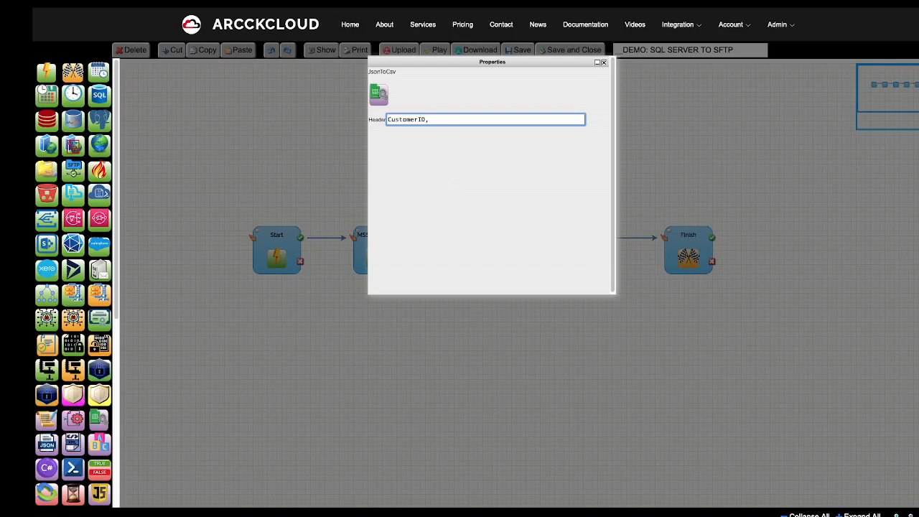
- Copy the CompanyName field name from the player's input data into the Header, leaving no space after the comma
{"action": "mouse_move", "coordinate": [451, 9]}
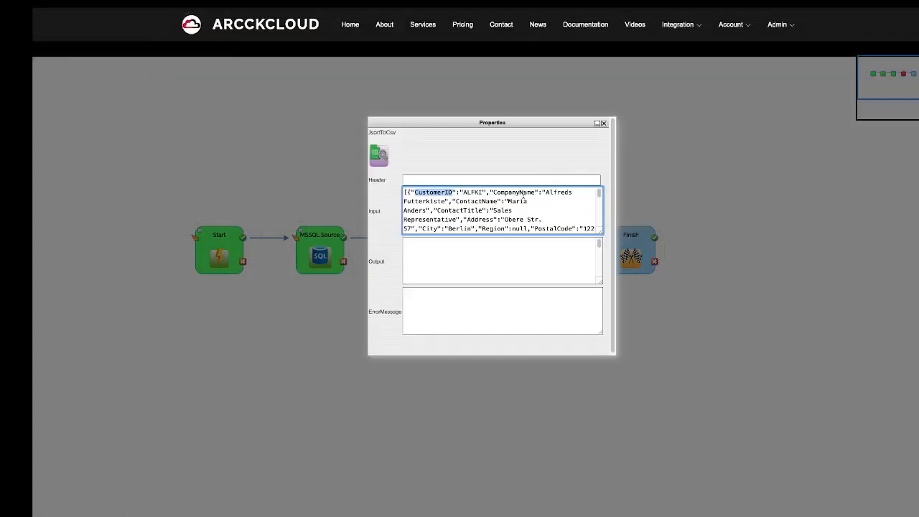
{"action": "double_click", "coordinate": [523, 194]}
{"action": "key", "text": "super+c"}
{"action": "mouse_move", "coordinate": [343, 10]}
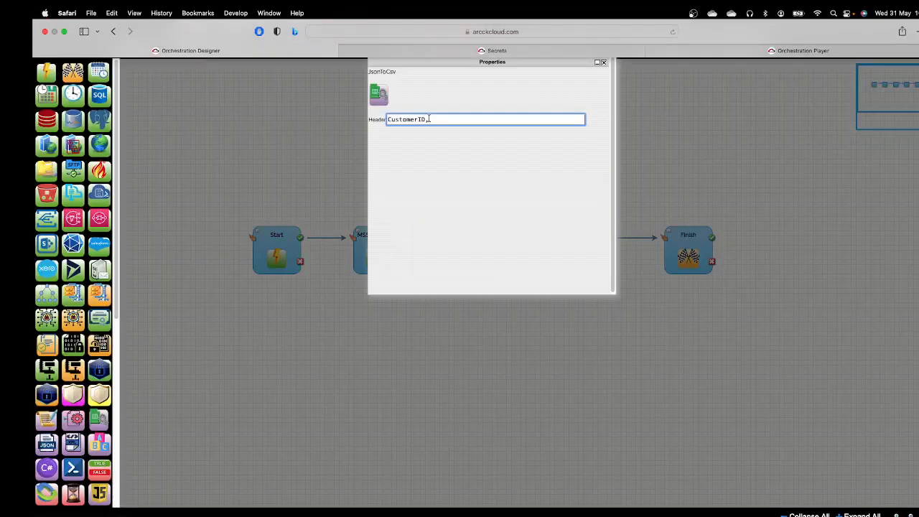
{"action": "key", "text": "super+v"}
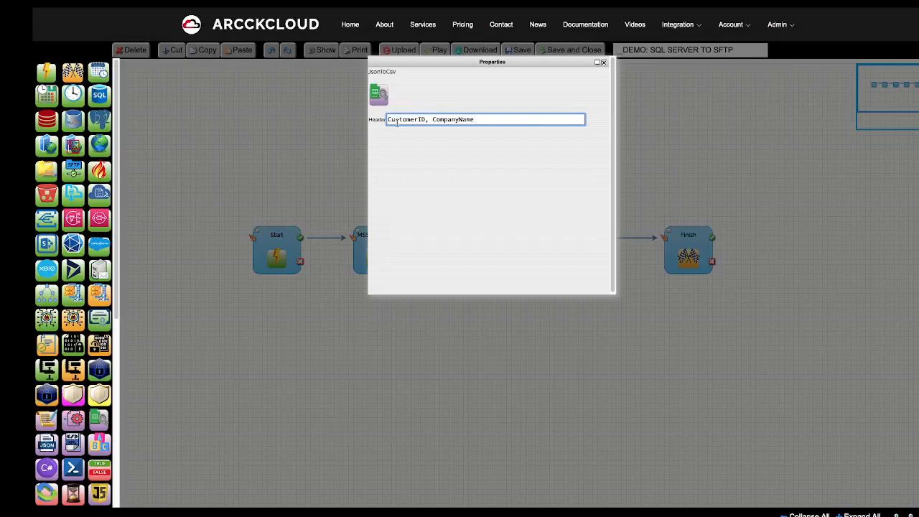
{"action": "left_click", "coordinate": [431, 120]}
{"action": "key", "text": "BackSpace"}
- Add the ContactName field name from the player's input data to the Header, separated by commas without spaces
{"action": "mouse_move", "coordinate": [664, 9]}
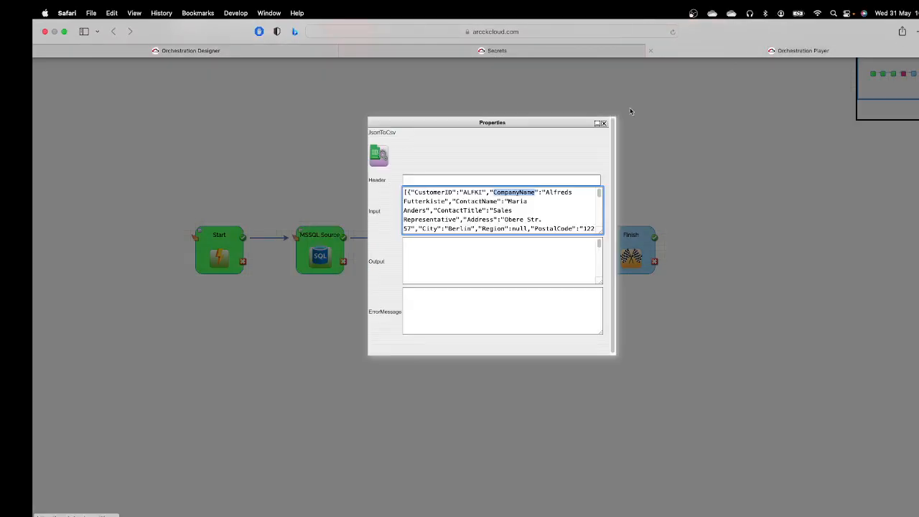
{"action": "double_click", "coordinate": [477, 201]}
{"action": "key", "text": "ctrl+c"}
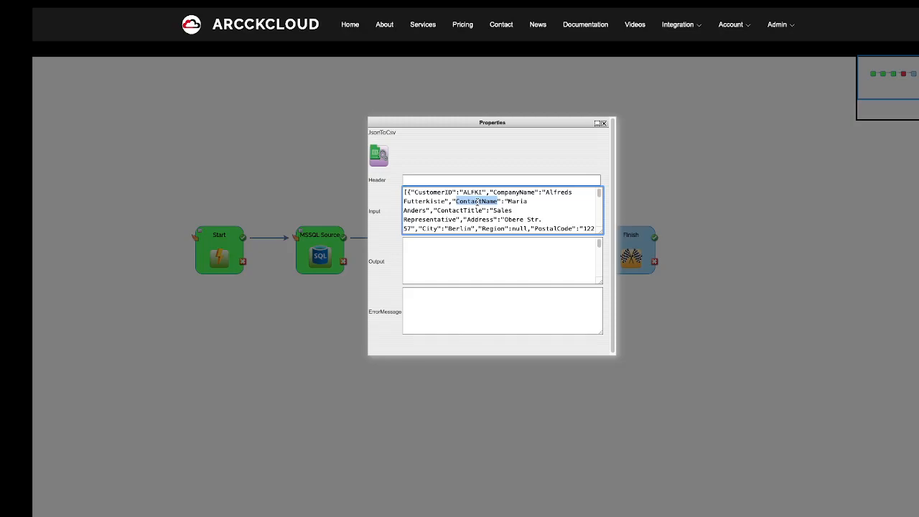
{"action": "mouse_move", "coordinate": [523, 8]}
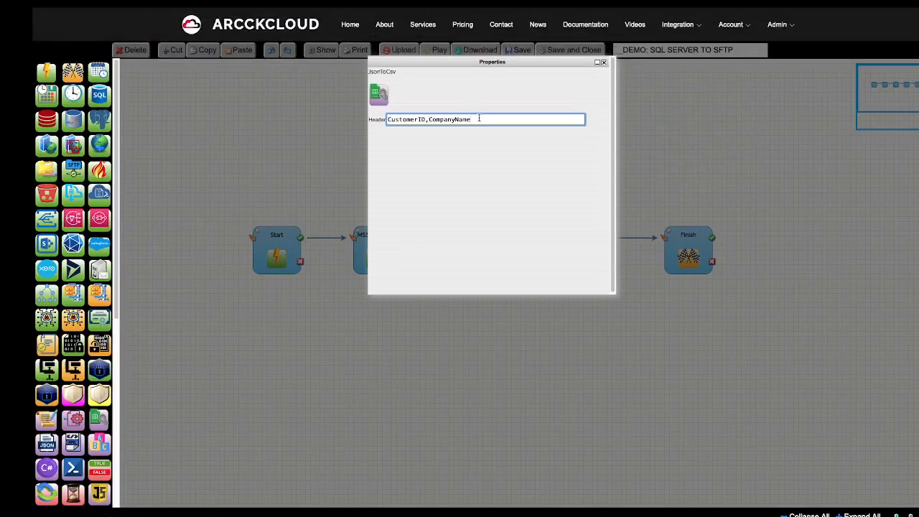
{"action": "key", "text": "ctrl+v"}
{"action": "key", "text": "BackSpace"}
{"action": "type", "text": ","}
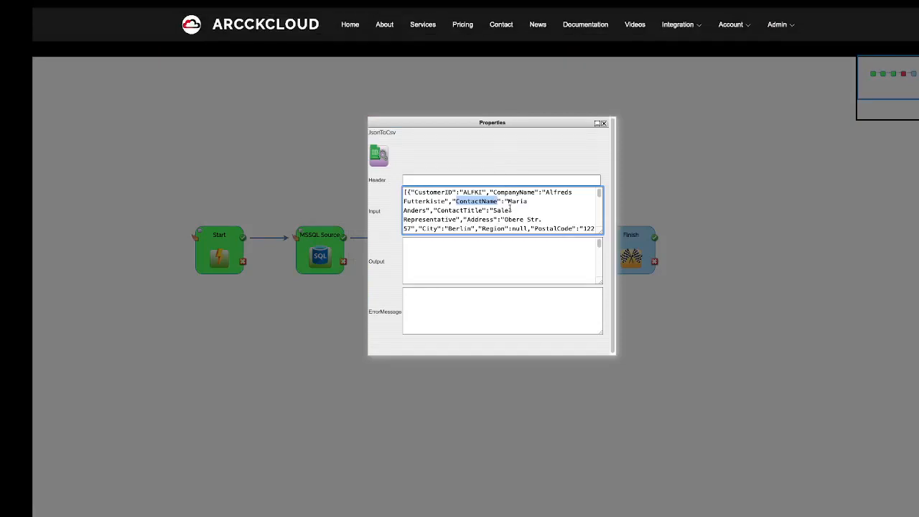
- Complete the Header with ContactTitle copied from the player's input data, remove the extra space and close the JsonToCsv properties
{"action": "double_click", "coordinate": [453, 211]}
{"action": "key", "text": "super+c"}
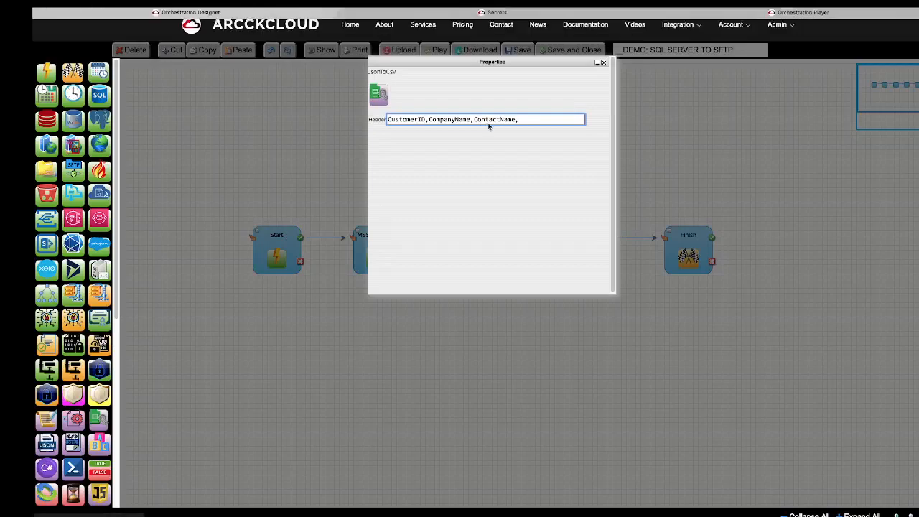
{"action": "key", "text": "super+v"}
{"action": "left_click", "coordinate": [524, 121]}
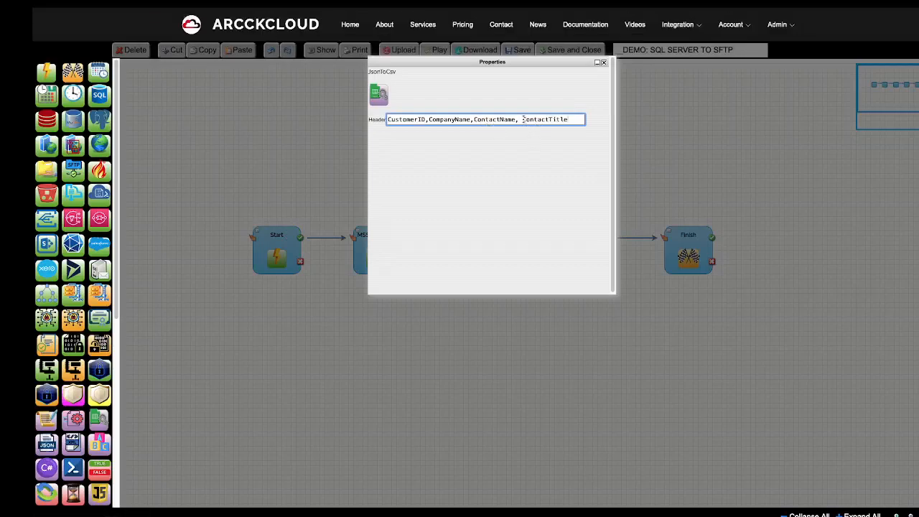
{"action": "key", "text": "BackSpace"}
{"action": "left_click", "coordinate": [605, 64]}
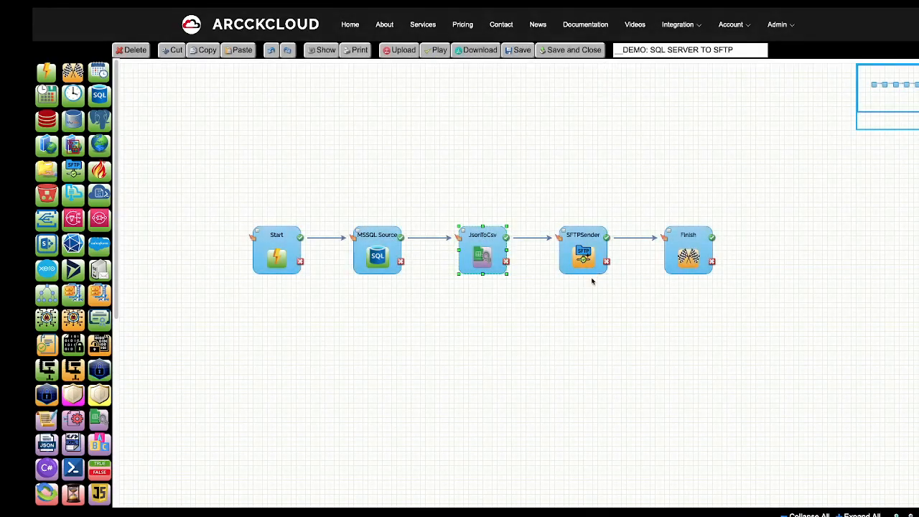
- Set the SFTPSender ServerUrl to "sftp://192.168.1.242:22" and go to its LoginPasswordID field
{"action": "double_click", "coordinate": [571, 249]}
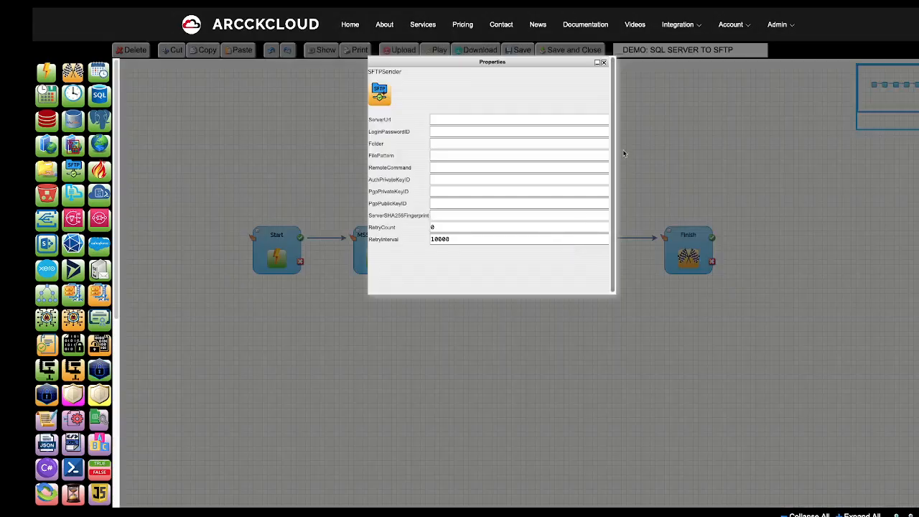
{"action": "left_click", "coordinate": [474, 118]}
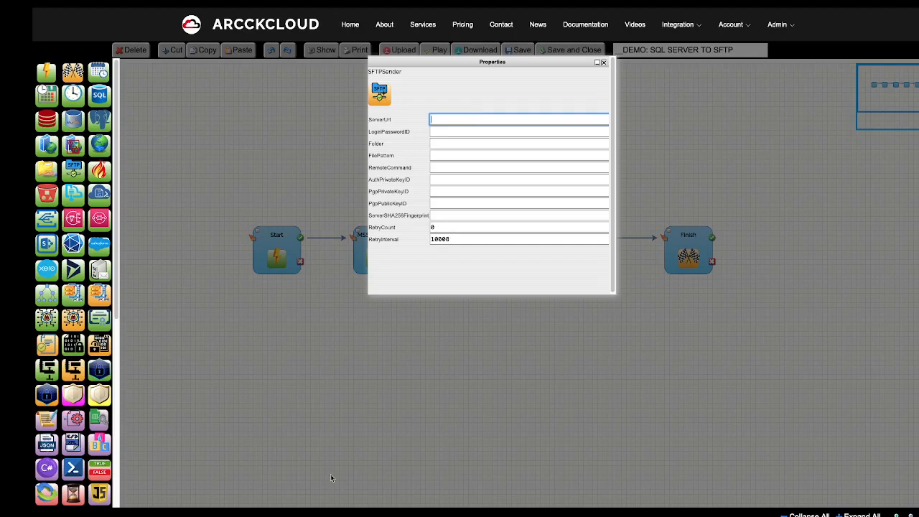
{"action": "type", "text": "sftp://192.168.1.242:22"}
{"action": "left_click", "coordinate": [444, 131]}
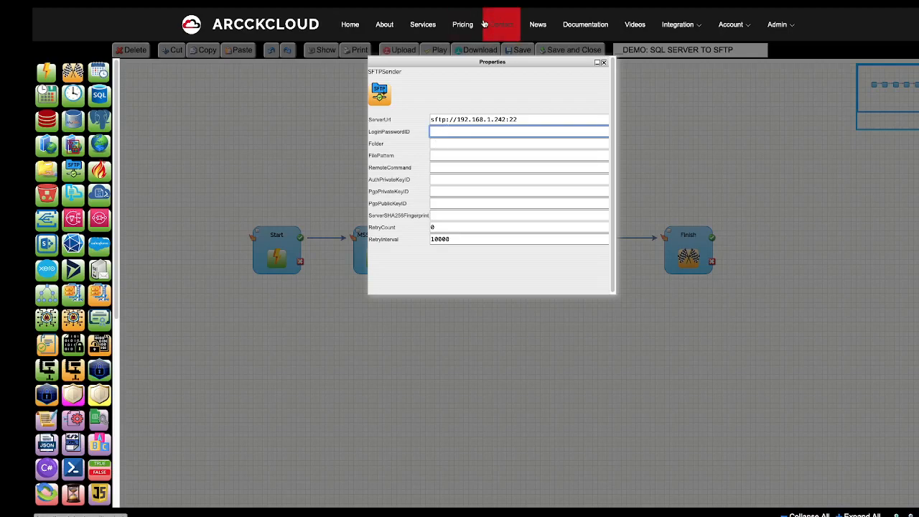
- Start a new secret on the Secrets page with the description "SFTP DEMO LOGIN/PASSWORD"
{"action": "mouse_move", "coordinate": [524, 8]}
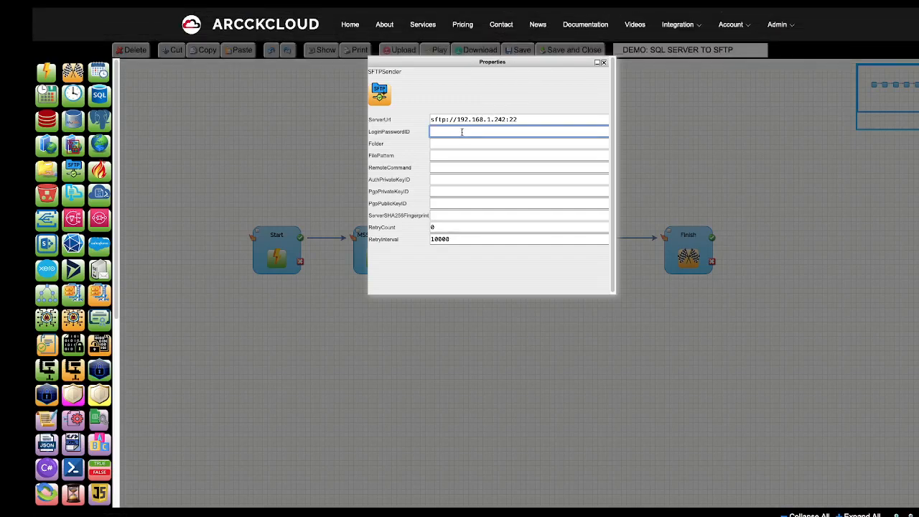
{"action": "mouse_move", "coordinate": [571, 10]}
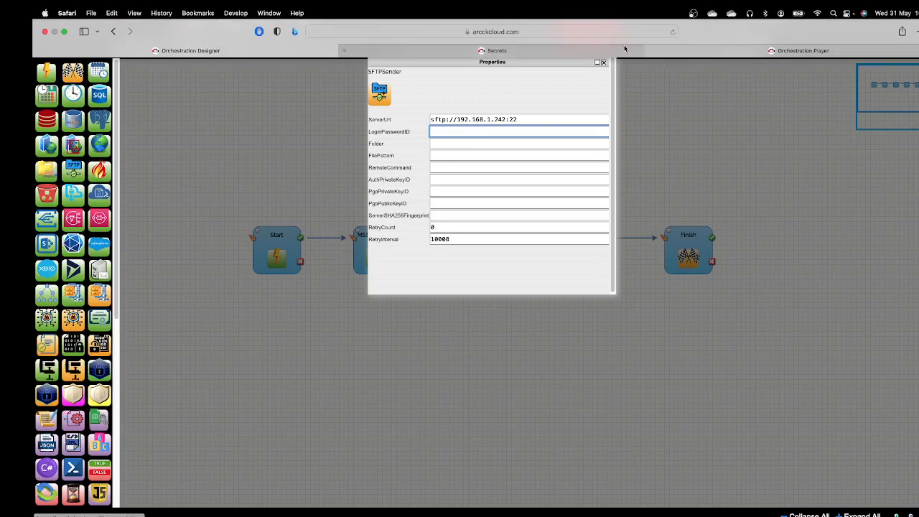
{"action": "left_click", "coordinate": [536, 52]}
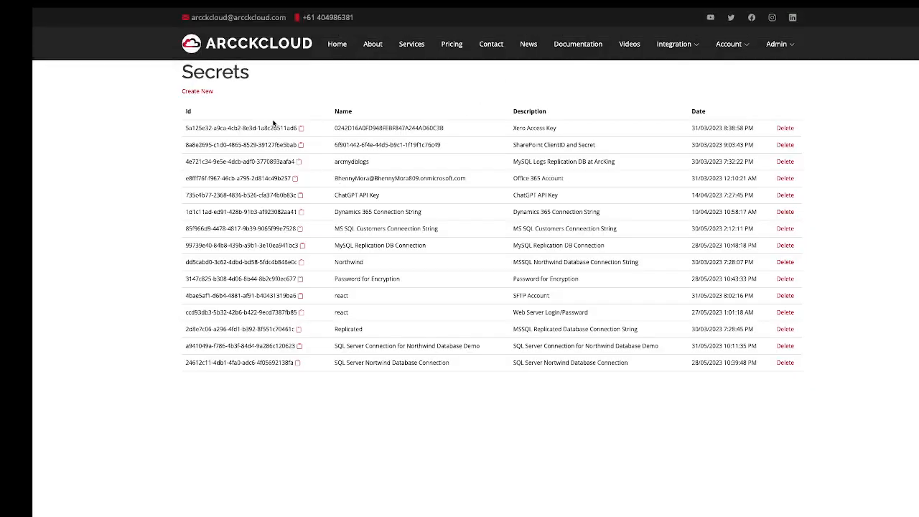
{"action": "left_click", "coordinate": [206, 93]}
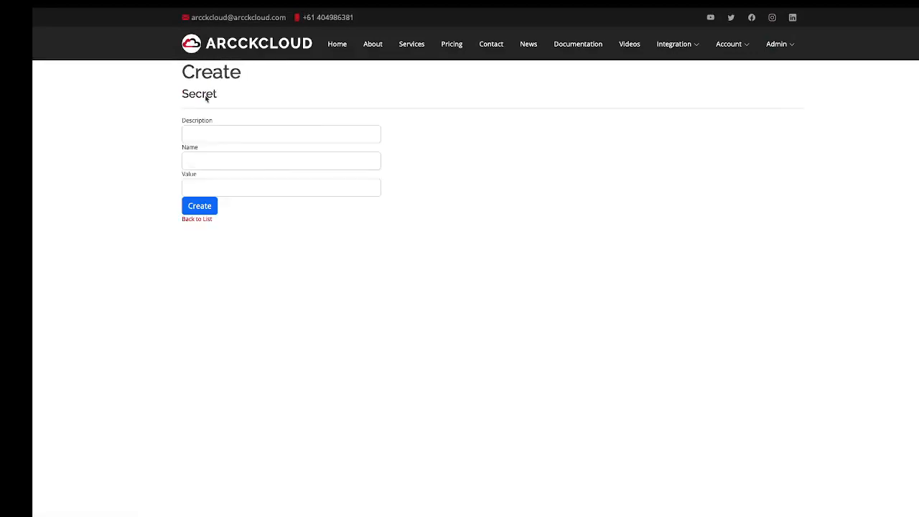
{"action": "left_click", "coordinate": [243, 131]}
{"action": "type", "text": "SFTP"}
{"action": "type", "text": "DEMO "}
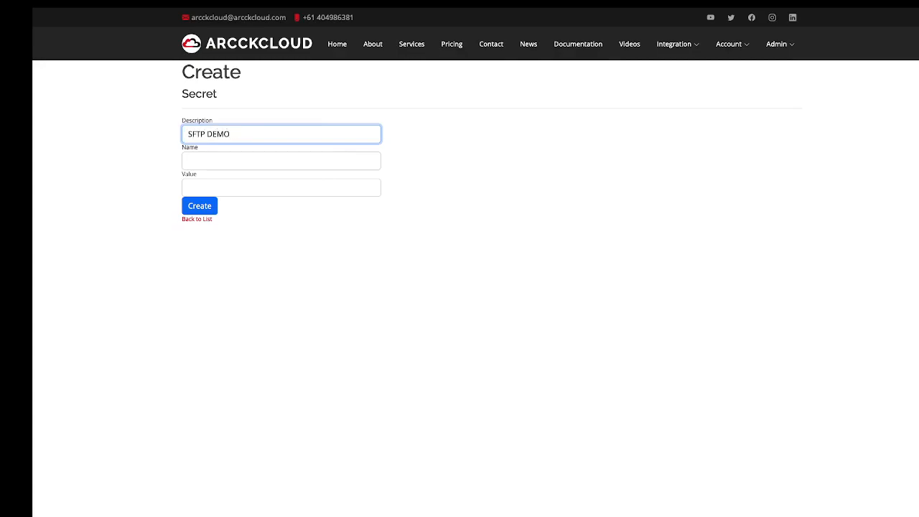
{"action": "type", "text": "LOGIN/PASSWORD"}
- Name the secret "react", enter the SFTP password as its value, create it and decline saving the password in the browser
{"action": "key", "text": "Tab"}
{"action": "type", "text": "react"}
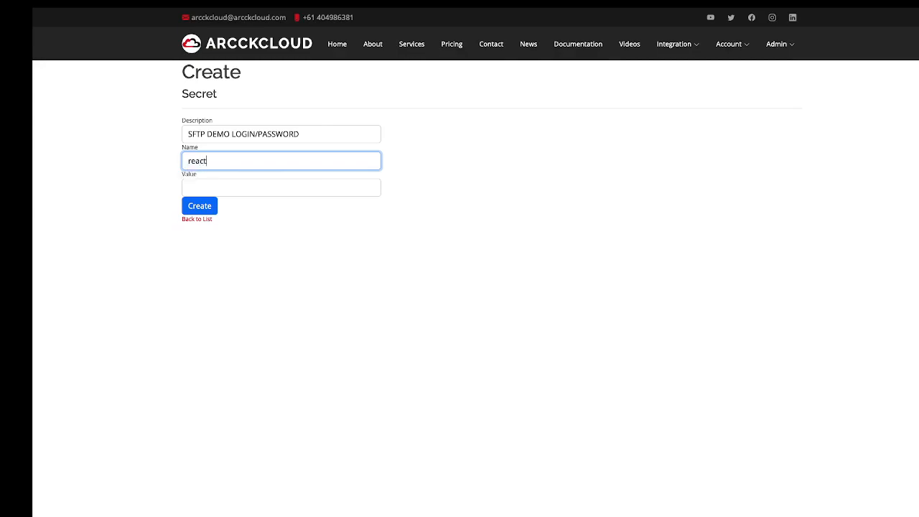
{"action": "key", "text": "Tab"}
{"action": "type", "text": "•••••"}
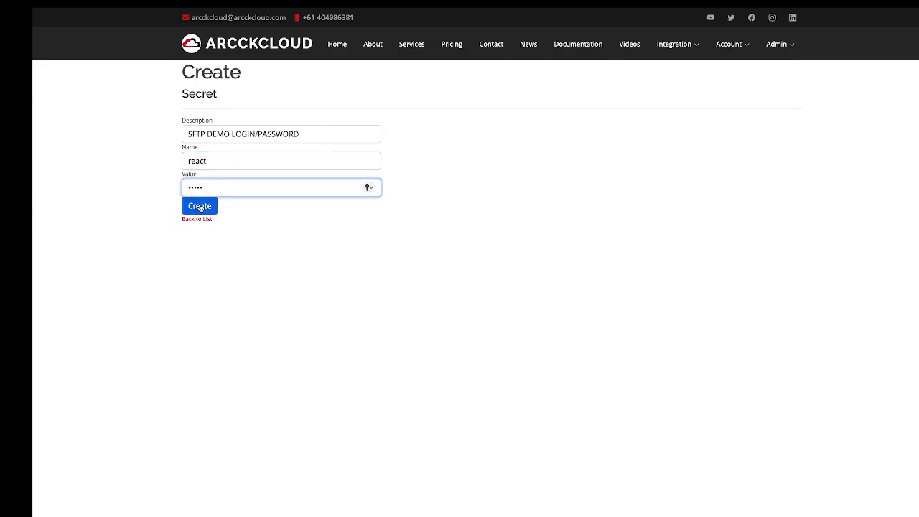
{"action": "left_click", "coordinate": [201, 208]}
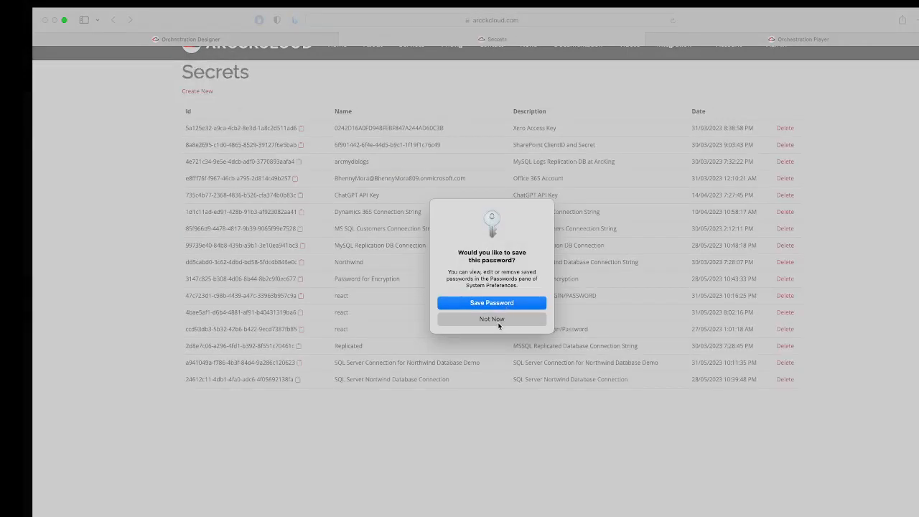
{"action": "left_click", "coordinate": [498, 319]}
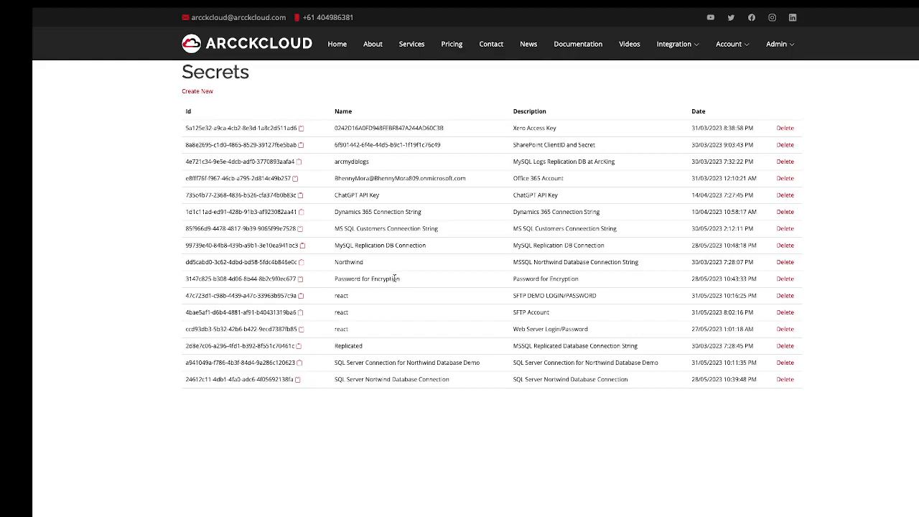
- Copy the ID of the "SFTP DEMO LOGIN/PASSWORD" secret and paste it into the SFTPSender's LoginPasswordID in the Orchestration Designer
{"action": "left_click_drag", "start_coordinate": [557, 295], "coordinate": [529, 295]}
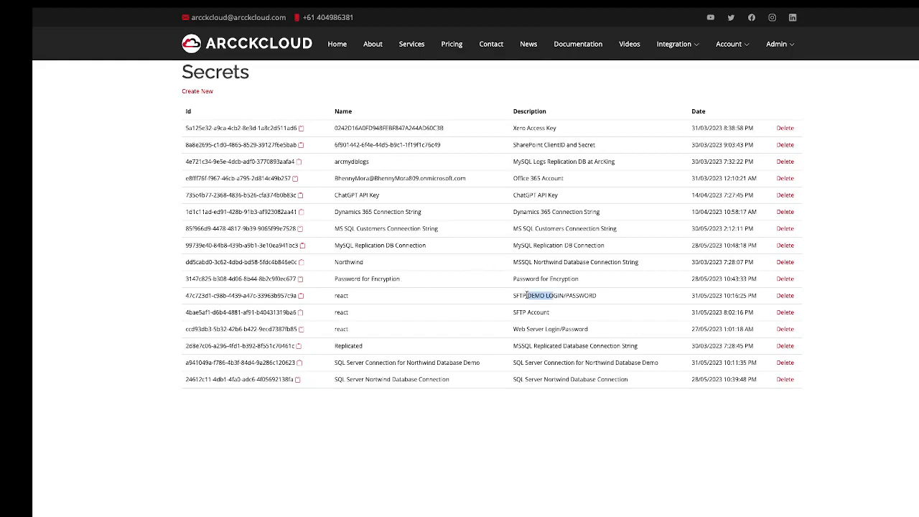
{"action": "left_click", "coordinate": [303, 300]}
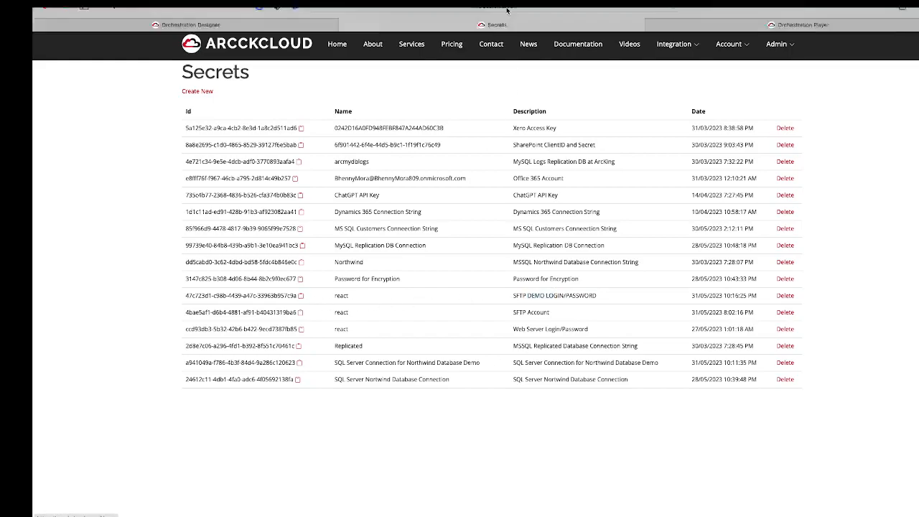
{"action": "left_click", "coordinate": [293, 52]}
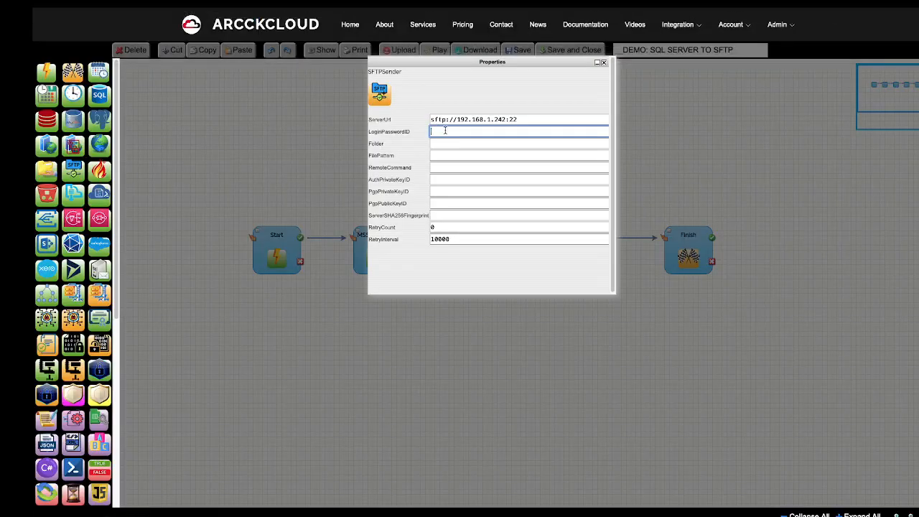
{"action": "right_click", "coordinate": [446, 131]}
{"action": "left_click", "coordinate": [469, 157]}
- Set the SFTPSender Folder to "/TMP" and FilePattern to "CSV_{Guid.NewGuid().ToString()}.csv", and close its properties
{"action": "left_click", "coordinate": [451, 144]}
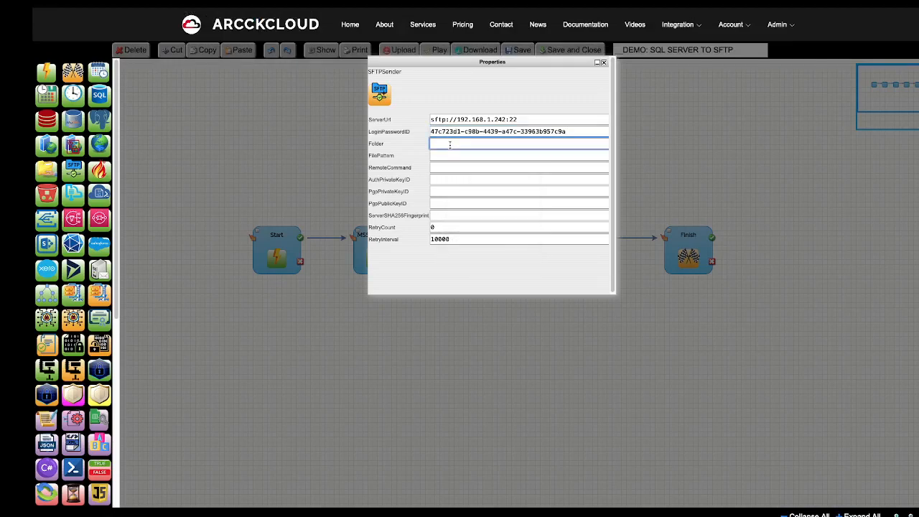
{"action": "type", "text": "/TMP"}
{"action": "left_click", "coordinate": [456, 155]}
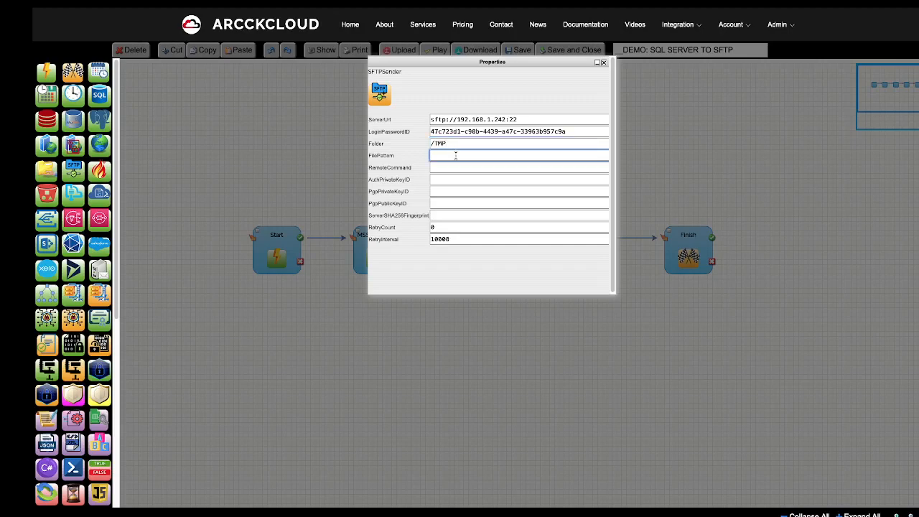
{"action": "type", "text": "CSV_{Guid.NewGuid().ToString()}.csv"}
{"action": "left_click", "coordinate": [448, 168]}
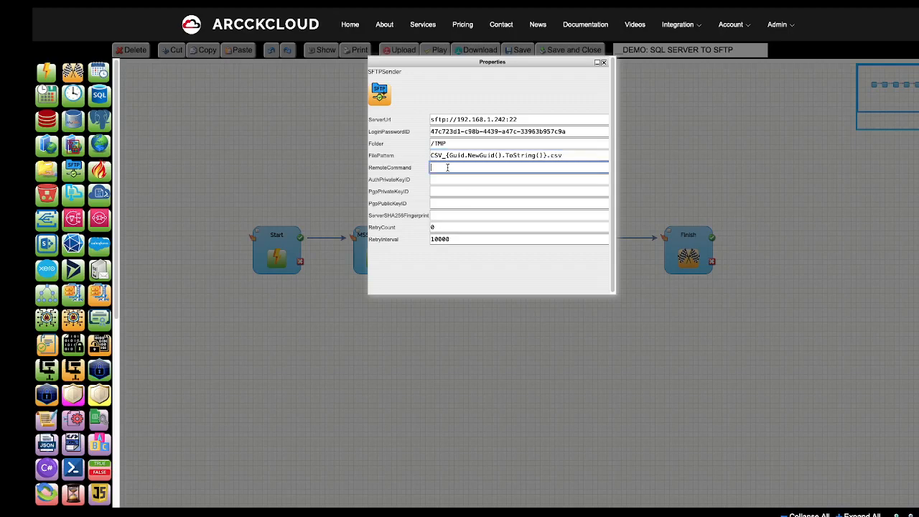
{"action": "left_click", "coordinate": [441, 227]}
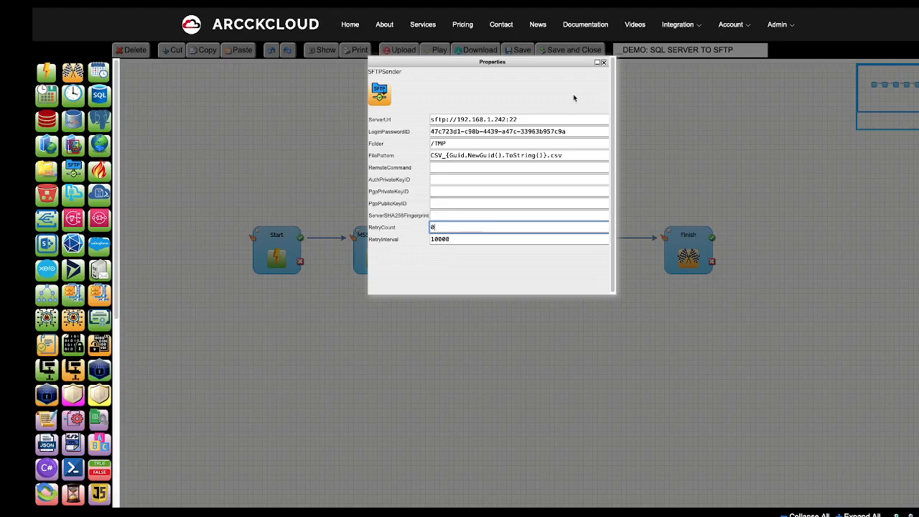
{"action": "left_click", "coordinate": [602, 63]}
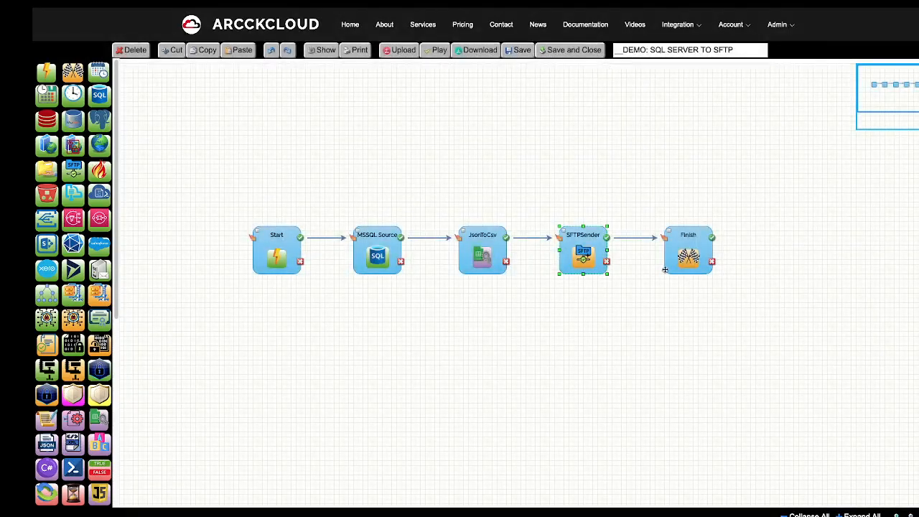
- Save the orchestration and play it in the Orchestration Player
{"action": "left_click", "coordinate": [516, 52]}
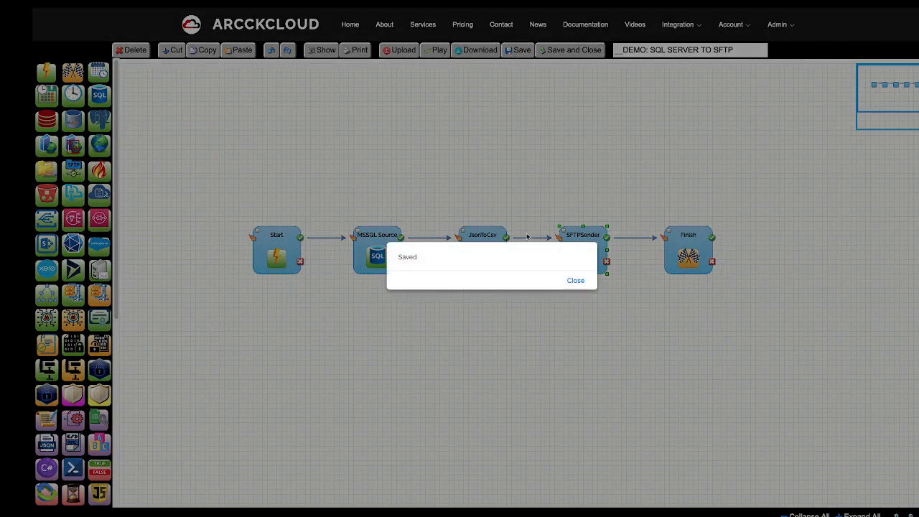
{"action": "left_click", "coordinate": [576, 281]}
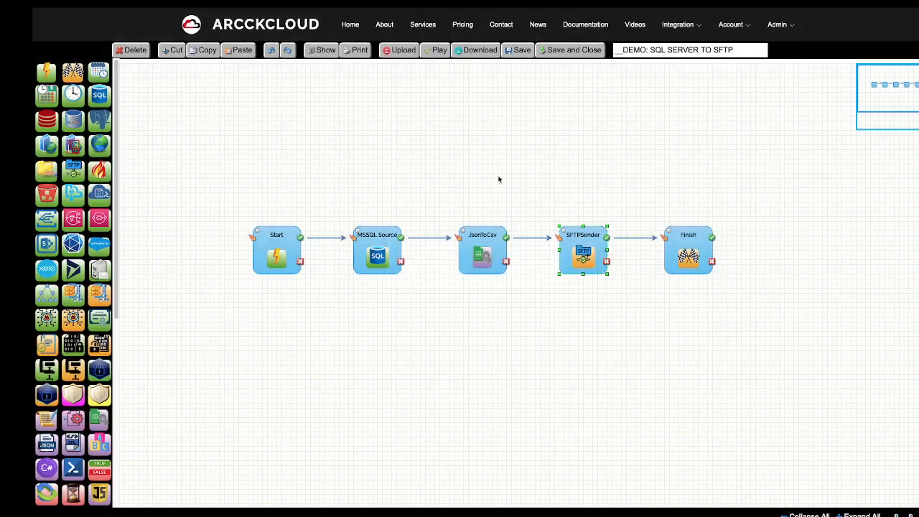
{"action": "left_click", "coordinate": [438, 54]}
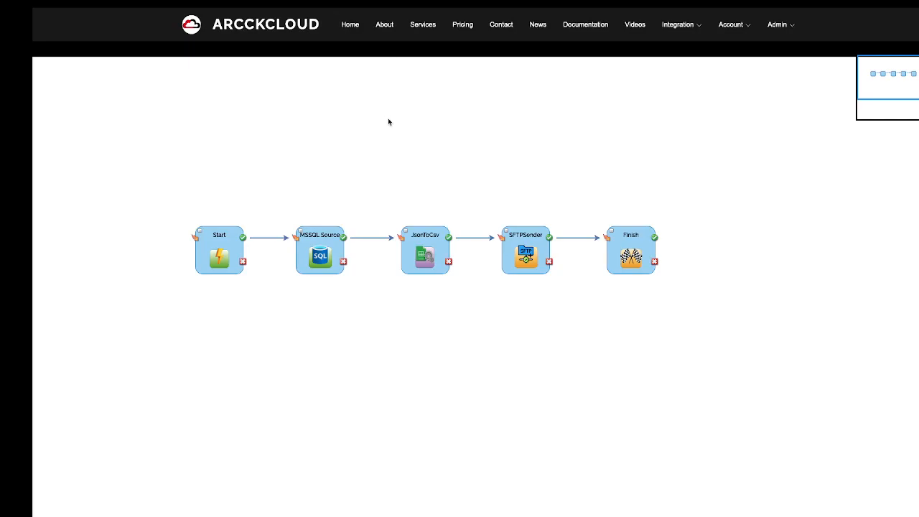
{"action": "mouse_move", "coordinate": [375, 8]}
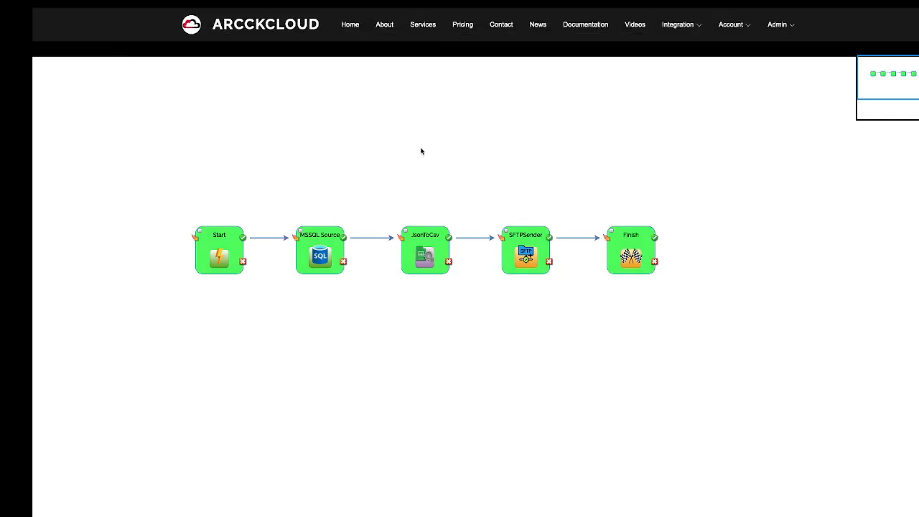
- Review the JSON output of the executed MSSQL Source step and close its properties
{"action": "double_click", "coordinate": [327, 257]}
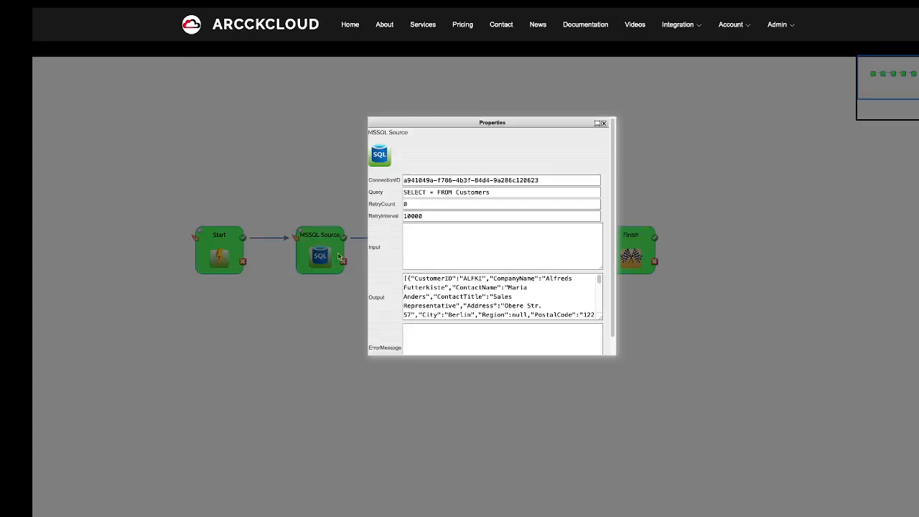
{"action": "scroll", "coordinate": [484, 287], "scroll_direction": "down", "scroll_amount": 8}
{"action": "scroll", "coordinate": [484, 287], "scroll_direction": "down", "scroll_amount": 10}
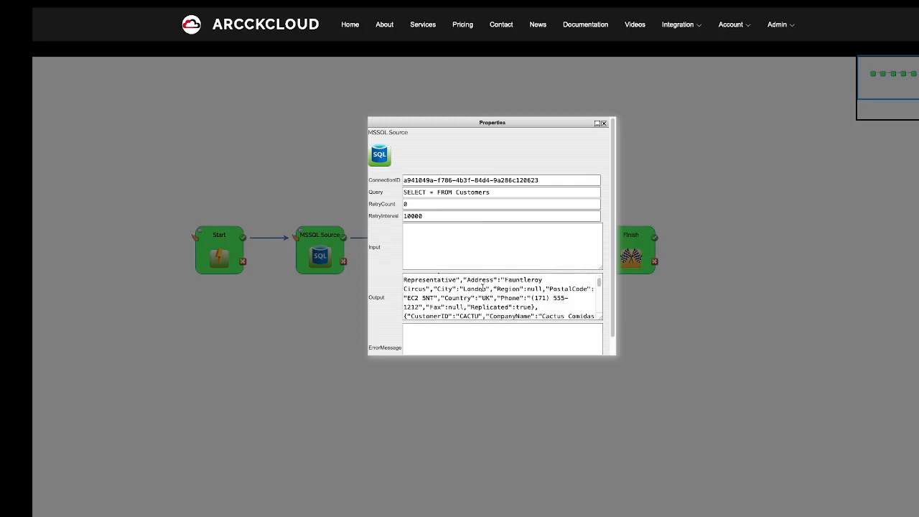
{"action": "left_click", "coordinate": [604, 125]}
- Examine the header line and customer rows in the JsonToCsv step's CSV output, and close its properties
{"action": "left_click", "coordinate": [426, 246]}
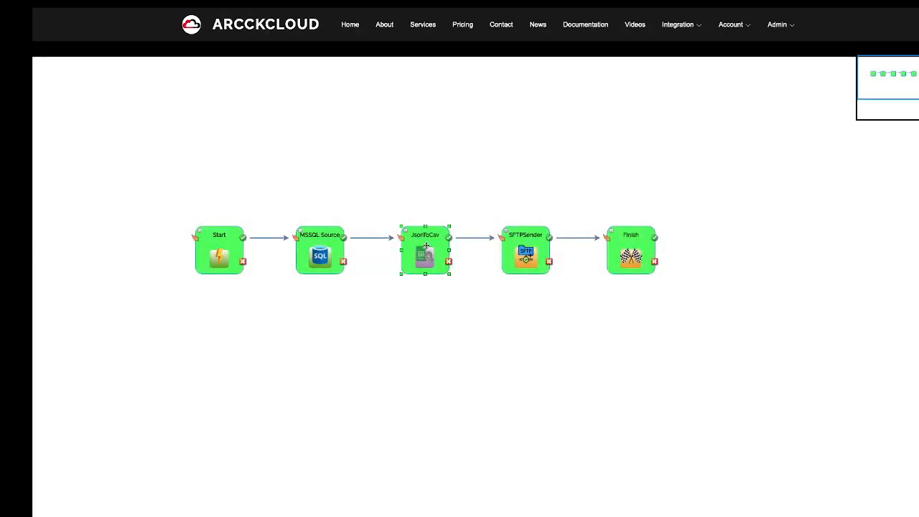
{"action": "double_click", "coordinate": [426, 246]}
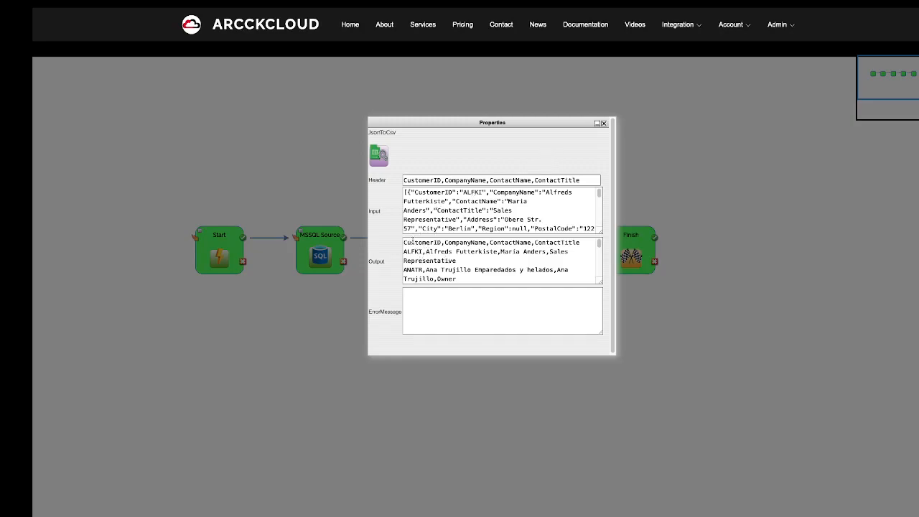
{"action": "left_click", "coordinate": [406, 243]}
{"action": "left_click_drag", "start_coordinate": [405, 243], "coordinate": [585, 242]}
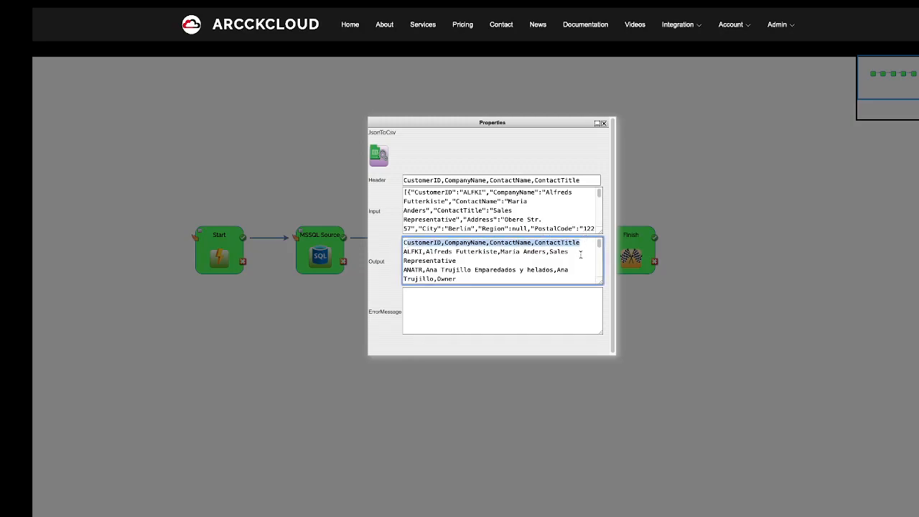
{"action": "left_click", "coordinate": [423, 252]}
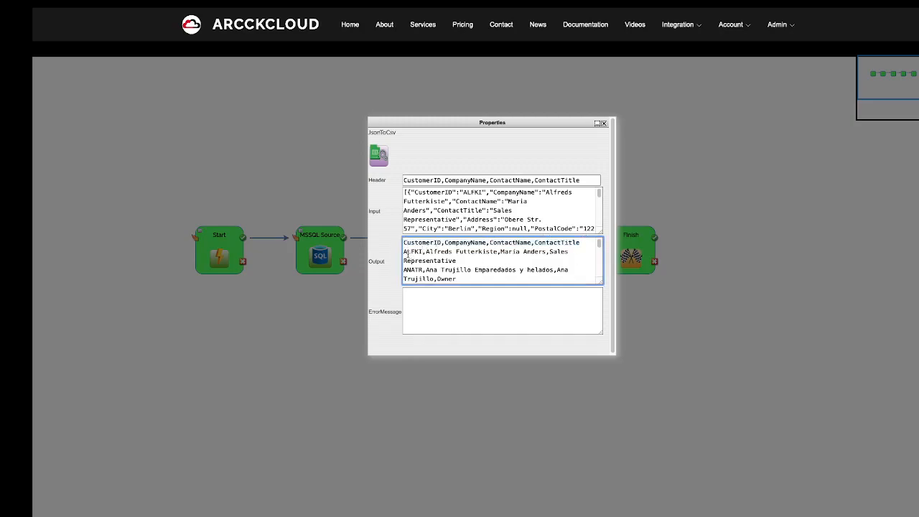
{"action": "left_click_drag", "start_coordinate": [404, 252], "coordinate": [494, 281]}
{"action": "scroll", "coordinate": [522, 265], "scroll_direction": "down", "scroll_amount": 15}
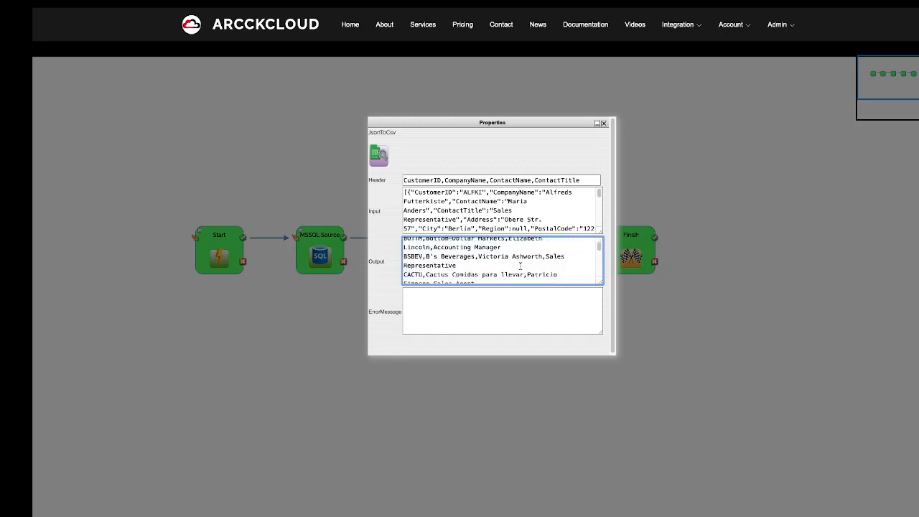
{"action": "scroll", "coordinate": [523, 265], "scroll_direction": "down", "scroll_amount": 3}
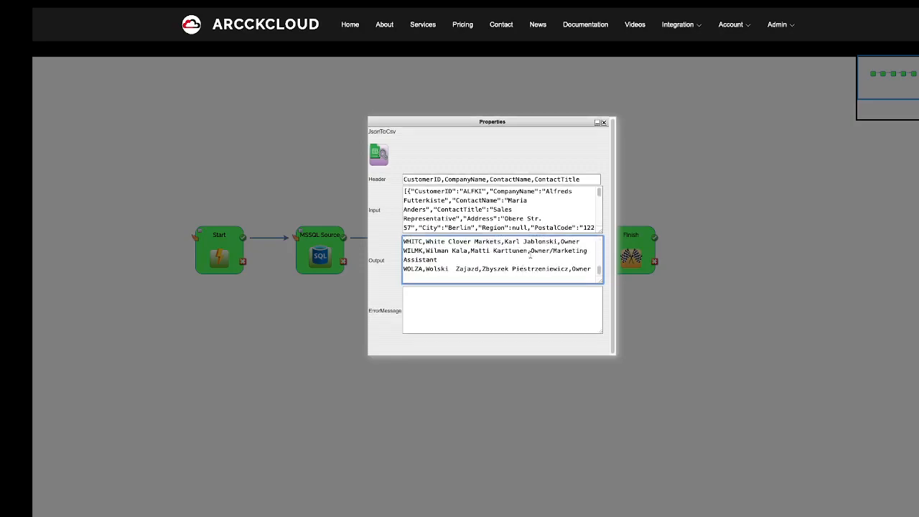
{"action": "left_click", "coordinate": [604, 125]}
- Check the executed SFTPSender step's input data and target folder, and close its properties
{"action": "double_click", "coordinate": [518, 241]}
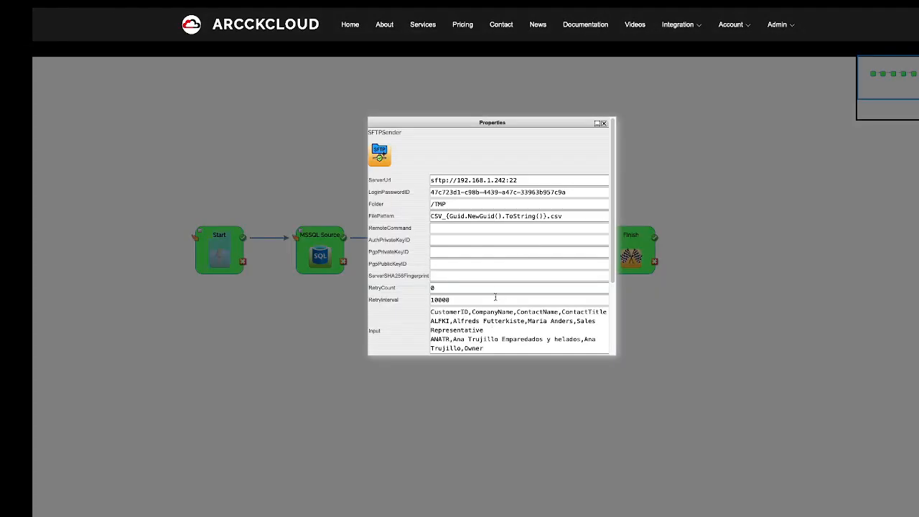
{"action": "left_click", "coordinate": [473, 205]}
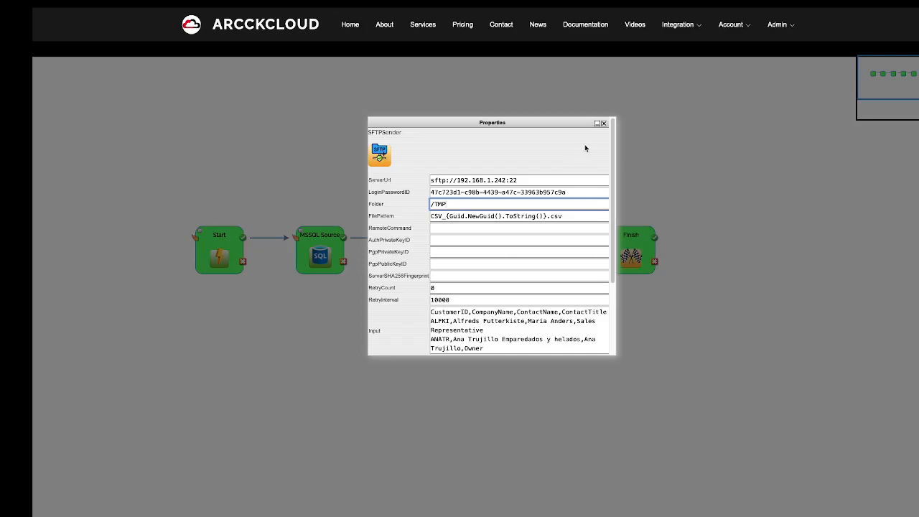
{"action": "left_click", "coordinate": [604, 124]}
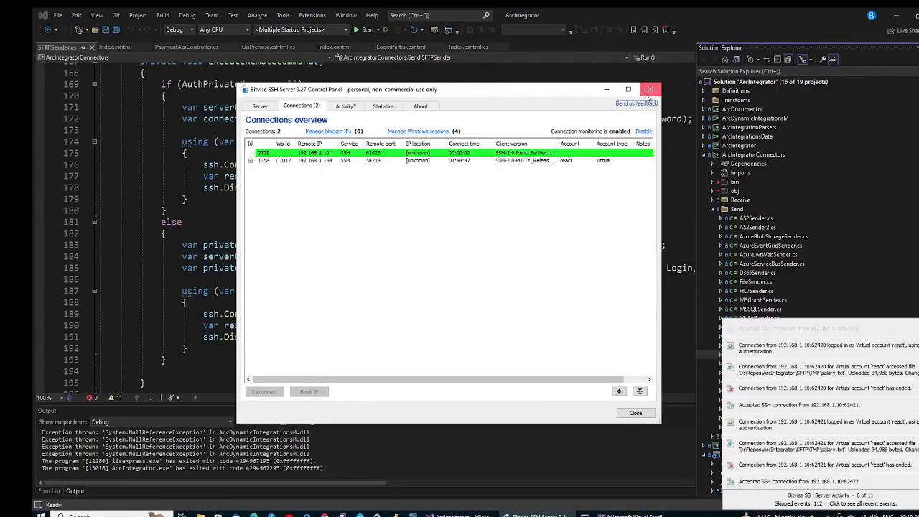
- Close the Bitvise SSH Server Control Panel and open a PuTTY SSH session to host 192.168.1.242
{"action": "left_click", "coordinate": [650, 89]}
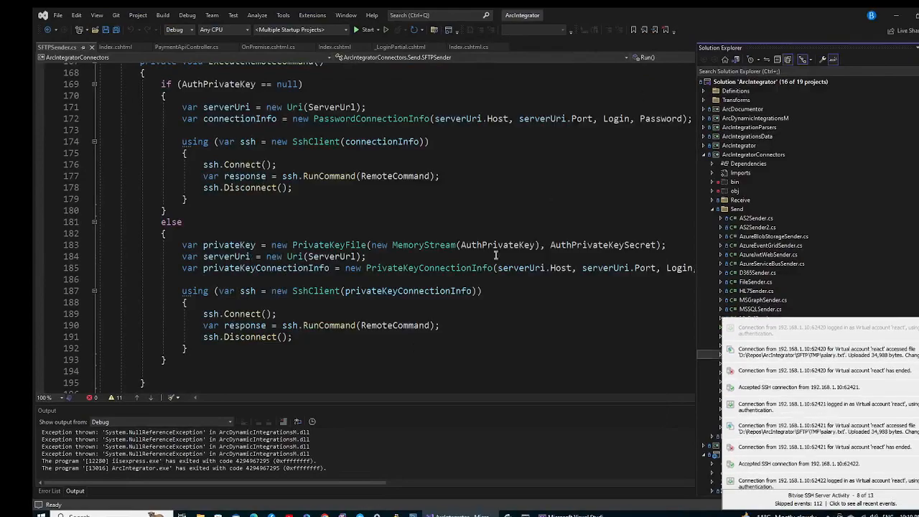
{"action": "left_click", "coordinate": [413, 516]}
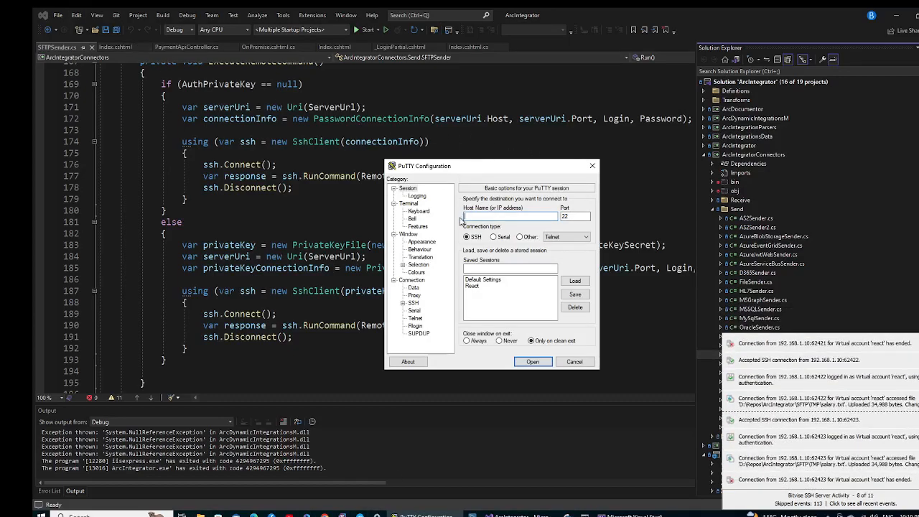
{"action": "type", "text": "192.1"}
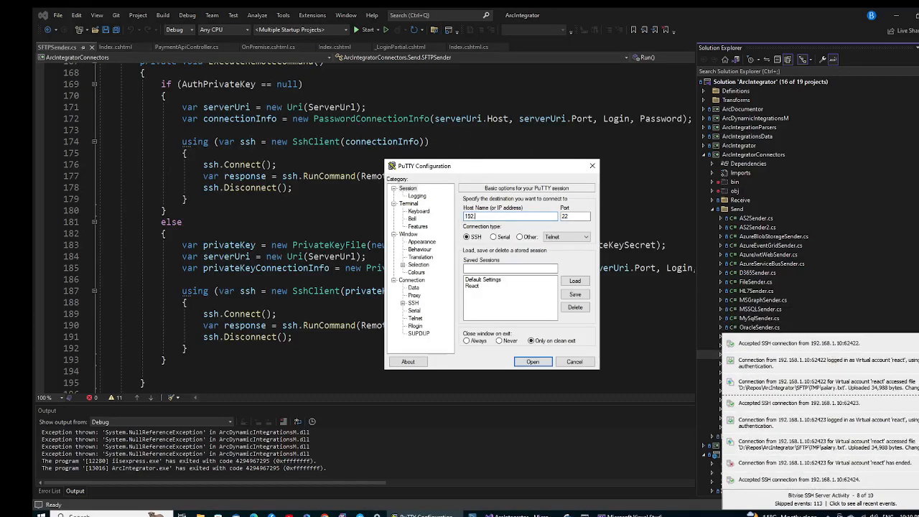
{"action": "type", "text": "68"}
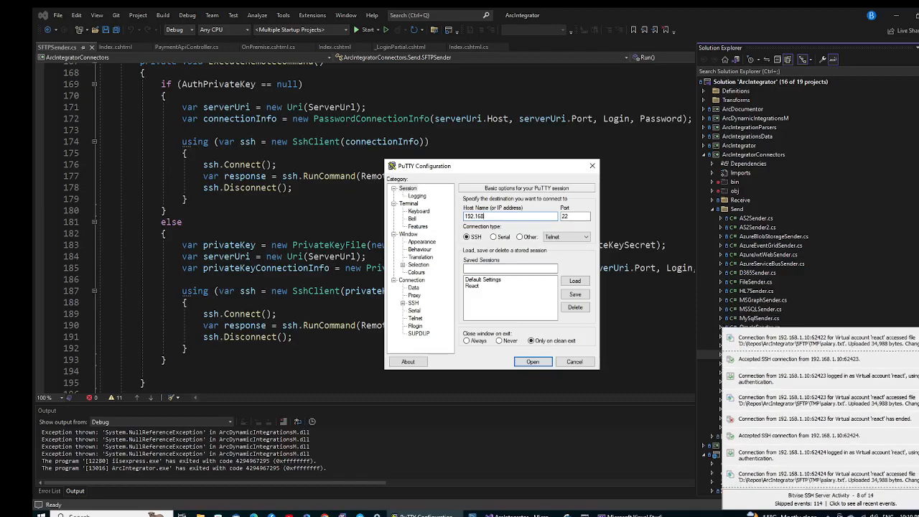
{"action": "type", "text": ".17"}
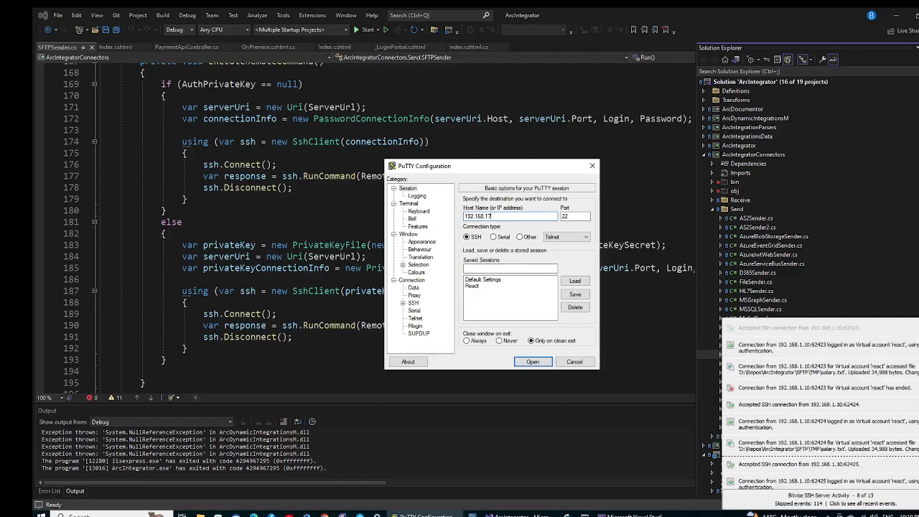
{"action": "key", "text": "BackSpace"}
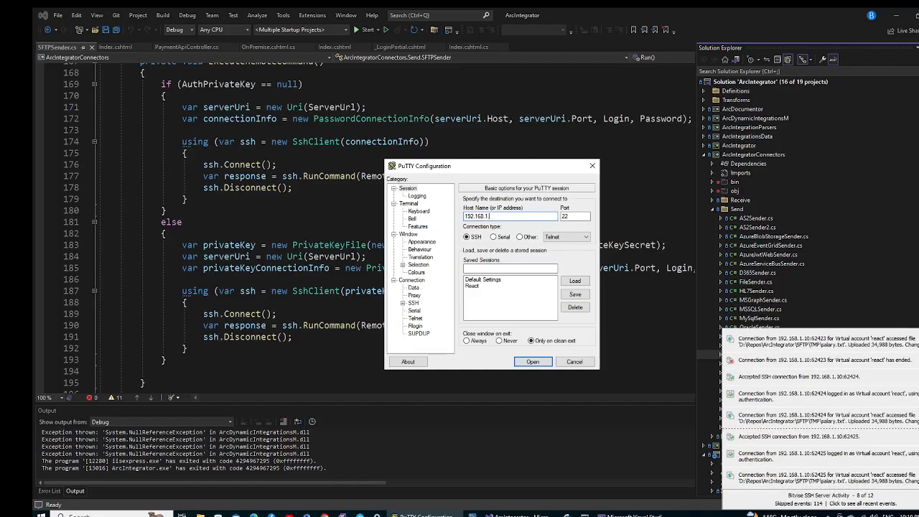
{"action": "type", "text": ".242"}
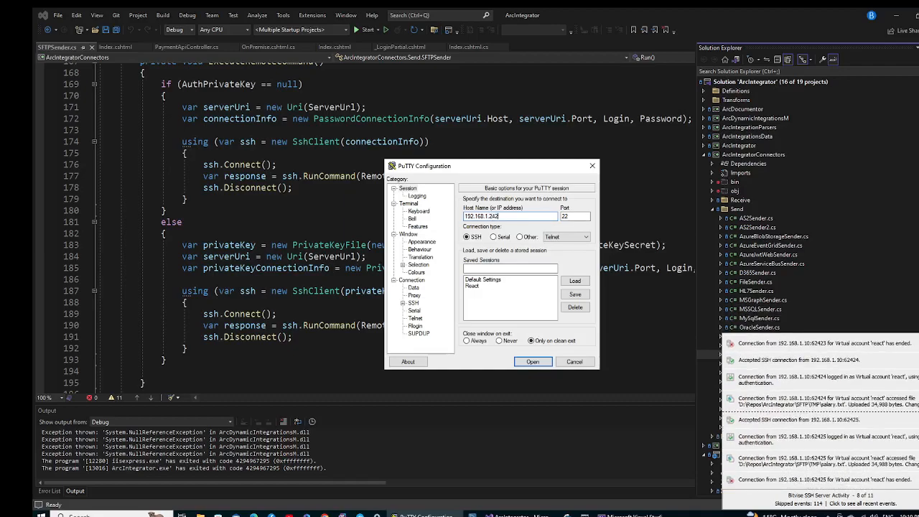
{"action": "left_click", "coordinate": [532, 362]}
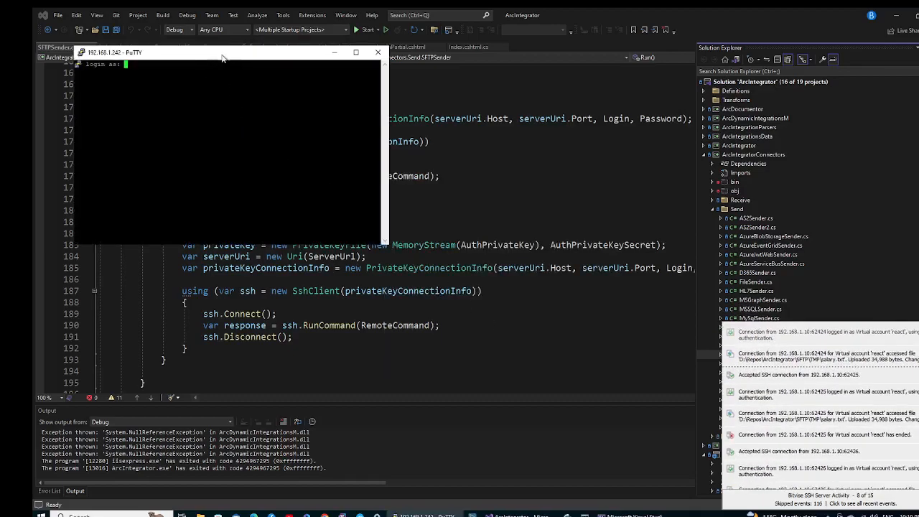
- Log in to the SSH session as react and enter the account password
{"action": "type", "text": "r"}
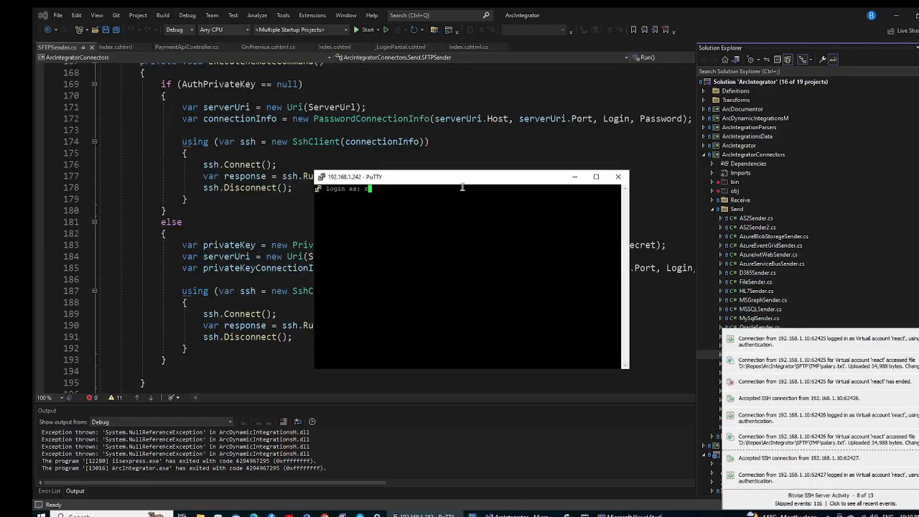
{"action": "type", "text": "eact"}
{"action": "key", "text": "Return"}
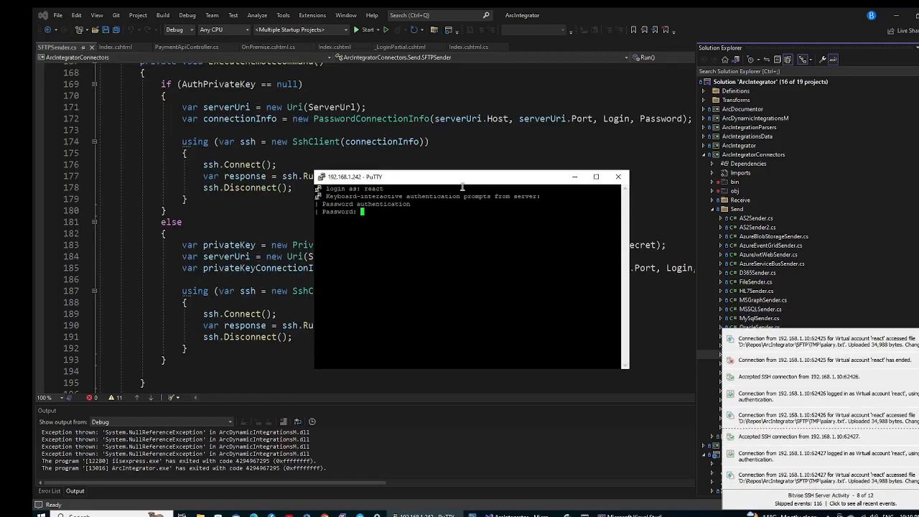
{"action": "key", "text": "Return"}
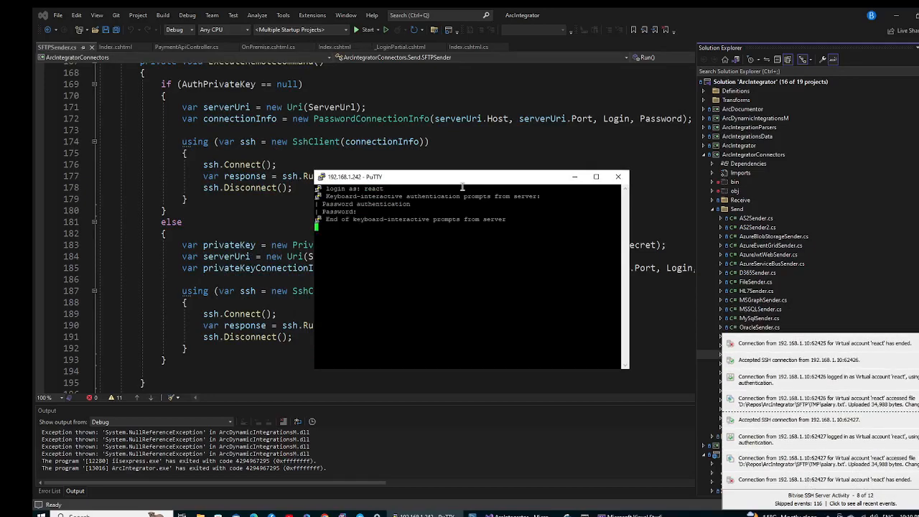
- Change to the TMP directory, list its files, and highlight the line of the CSV_ file
{"action": "type", "text": "cd TMP"}
{"action": "key", "text": "Return"}
{"action": "type", "text": "ls"}
{"action": "key", "text": "Return"}
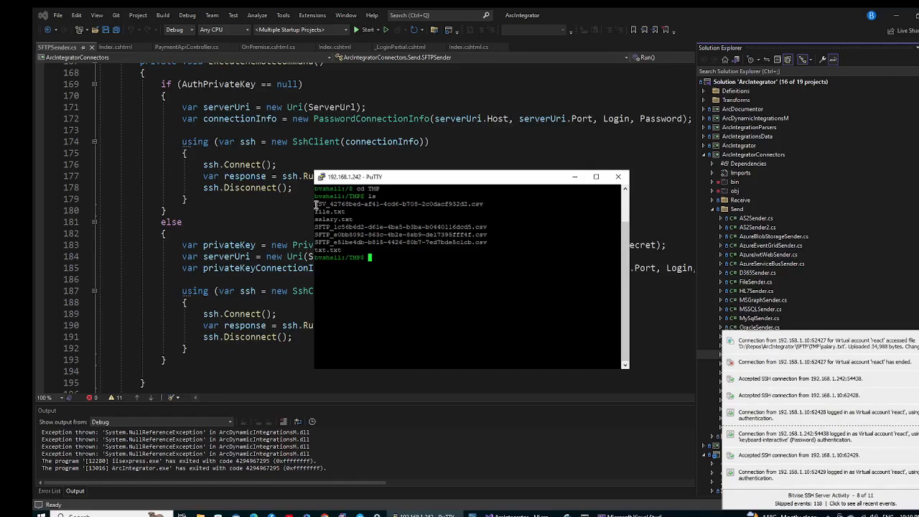
{"action": "triple_click", "coordinate": [319, 204]}
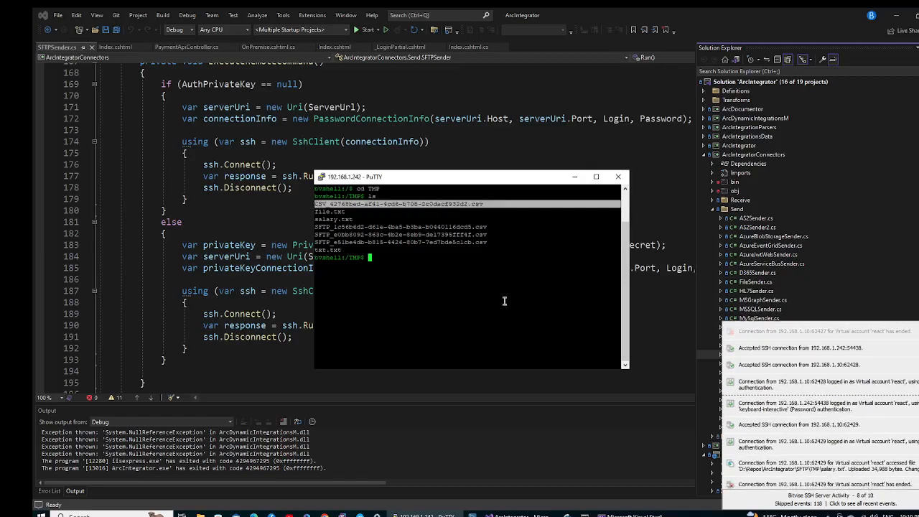
- Take the remote desktop window out of full screen, minimize it, and return to the executed orchestration in Safari
{"action": "mouse_move", "coordinate": [325, 12]}
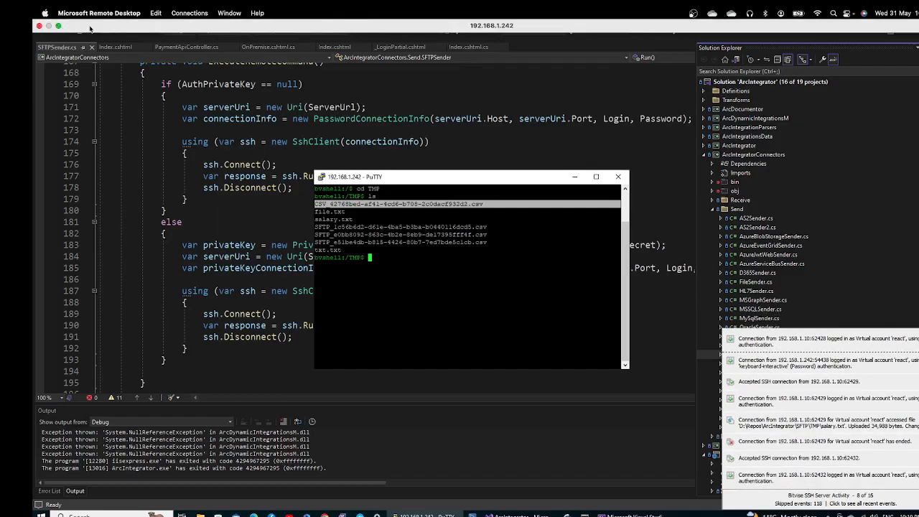
{"action": "left_click", "coordinate": [58, 27]}
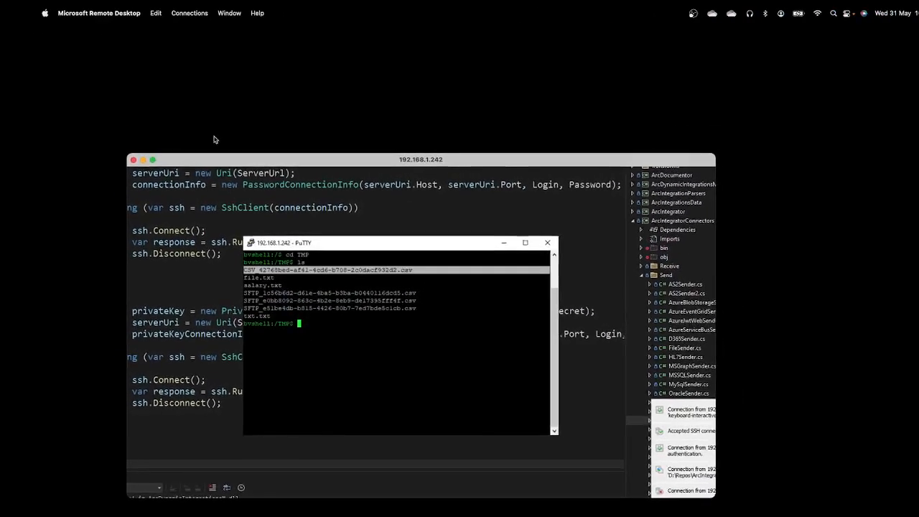
{"action": "left_click", "coordinate": [146, 158]}
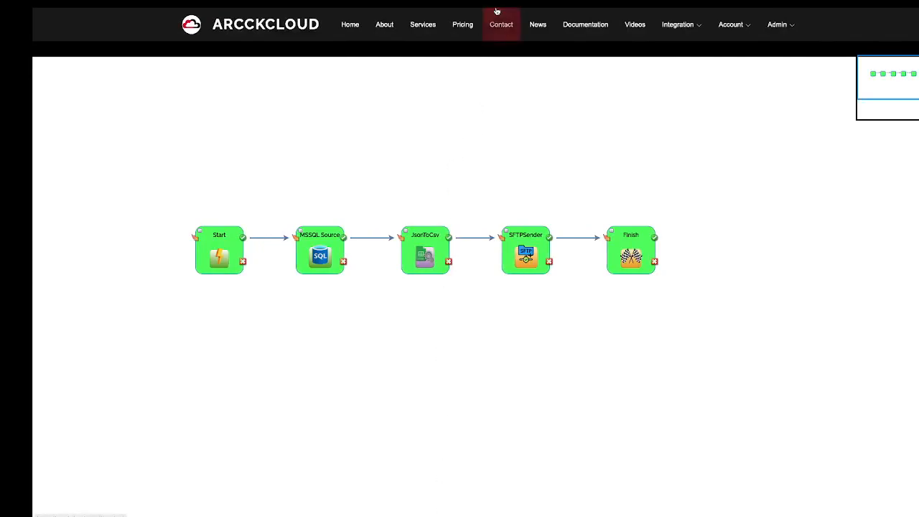
- Close both Orchestration Player pages and the Secrets page, leaving the Orchestration Designer open
{"action": "mouse_move", "coordinate": [499, 16]}
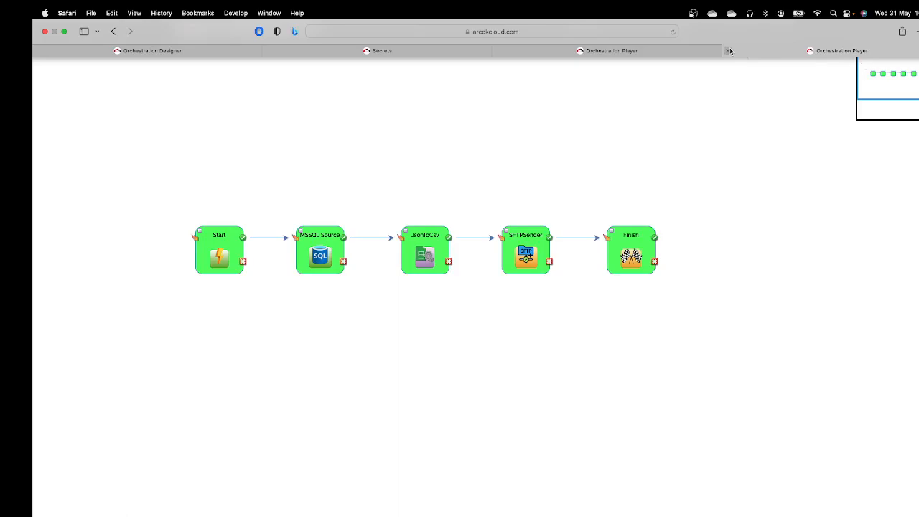
{"action": "left_click", "coordinate": [727, 51]}
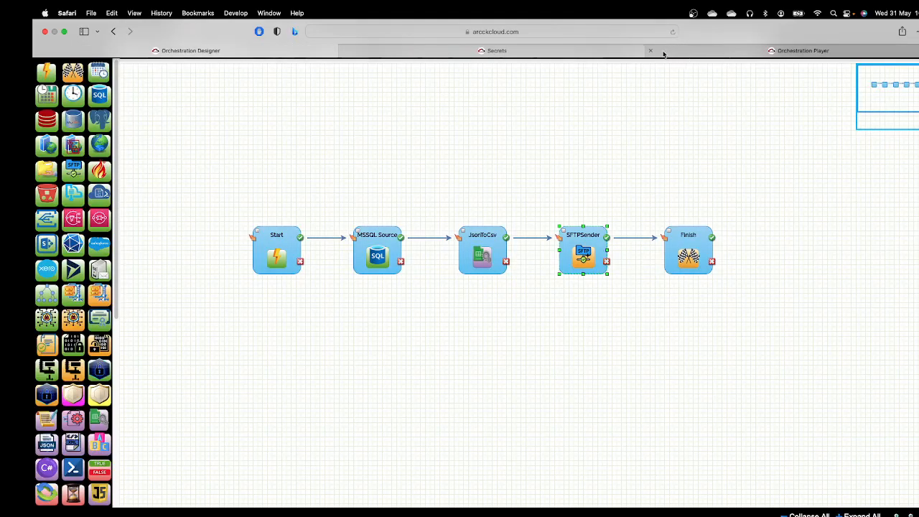
{"action": "left_click", "coordinate": [652, 51]}
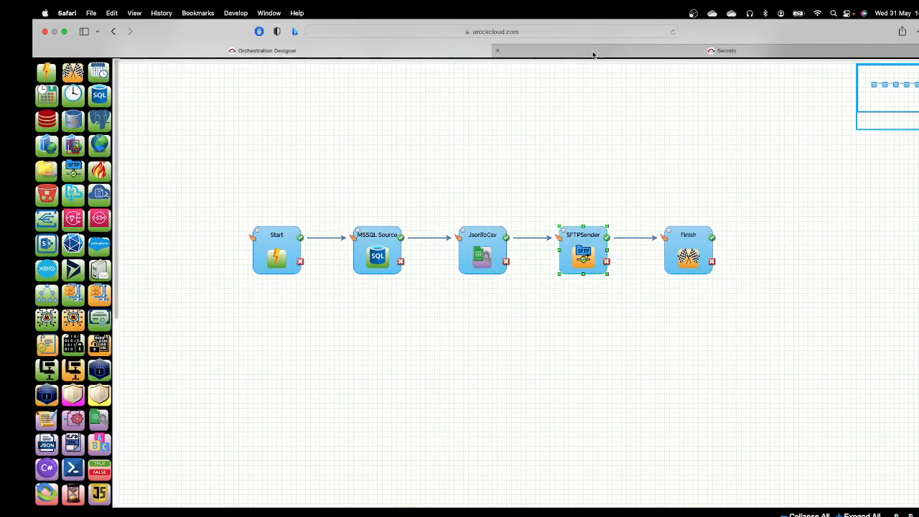
{"action": "left_click", "coordinate": [497, 50]}
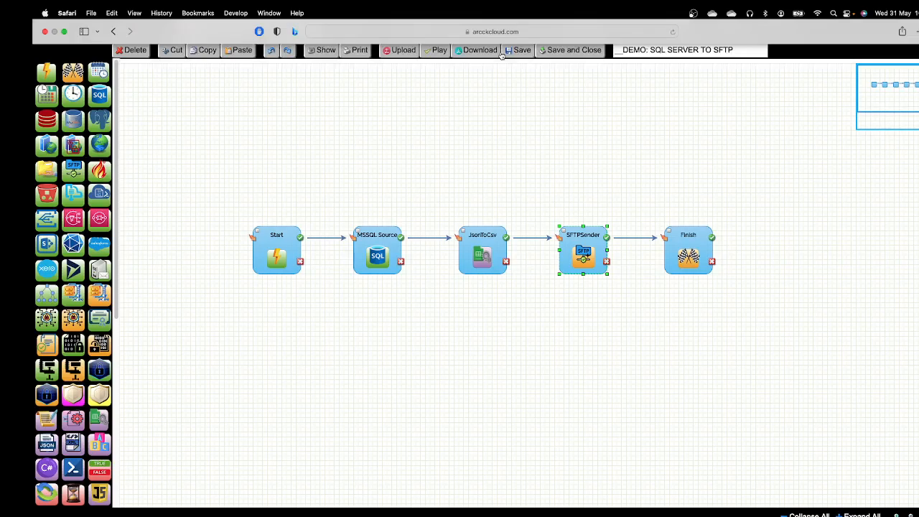
- Save and close the orchestration, and deploy __DEMO: SQL SERVER TO SFTP from the orchestrations list
{"action": "left_click", "coordinate": [569, 50]}
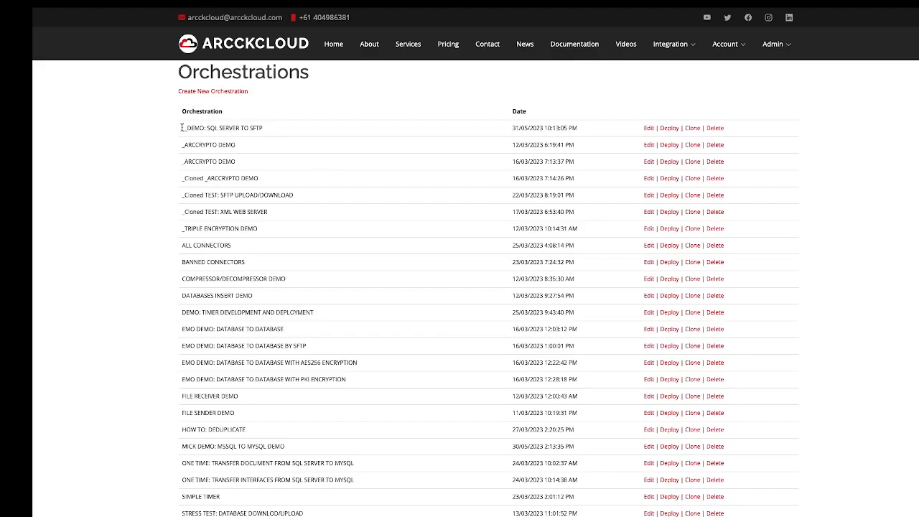
{"action": "left_click_drag", "start_coordinate": [181, 127], "coordinate": [329, 133]}
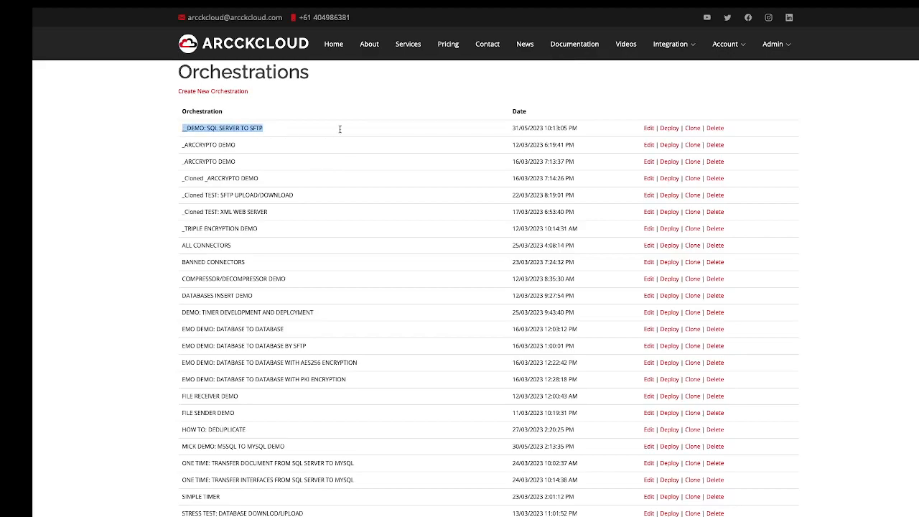
{"action": "left_click", "coordinate": [670, 129]}
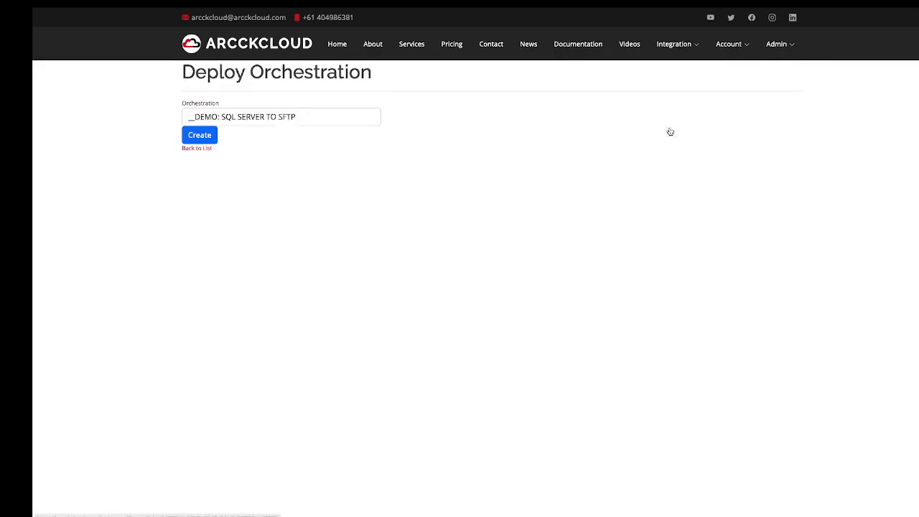
{"action": "left_click", "coordinate": [200, 135]}
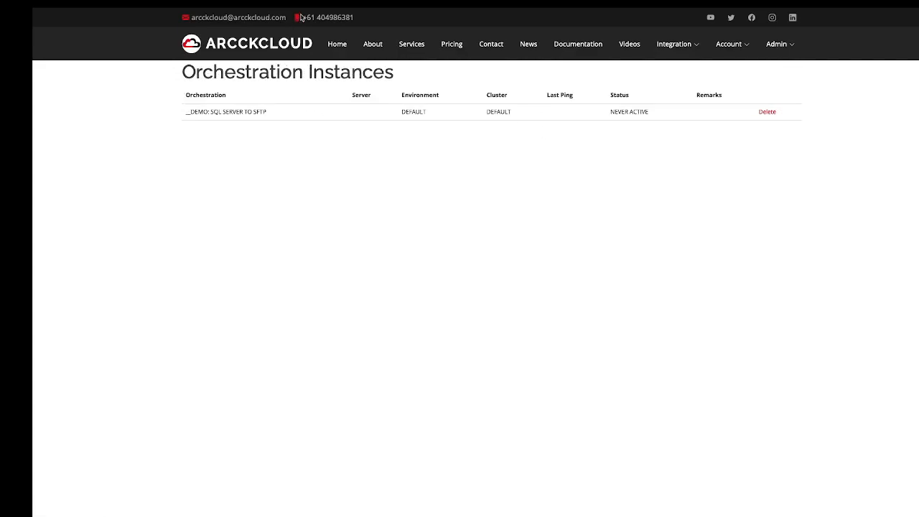
- Refresh the Orchestration Instances page and check the deployed orchestration's status and server
{"action": "mouse_move", "coordinate": [305, 9]}
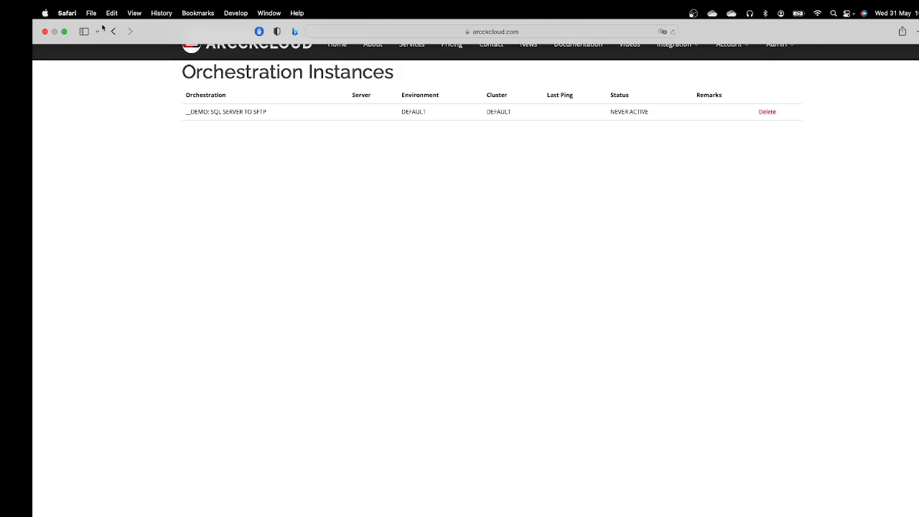
{"action": "left_click", "coordinate": [673, 34]}
{"action": "left_click", "coordinate": [672, 34]}
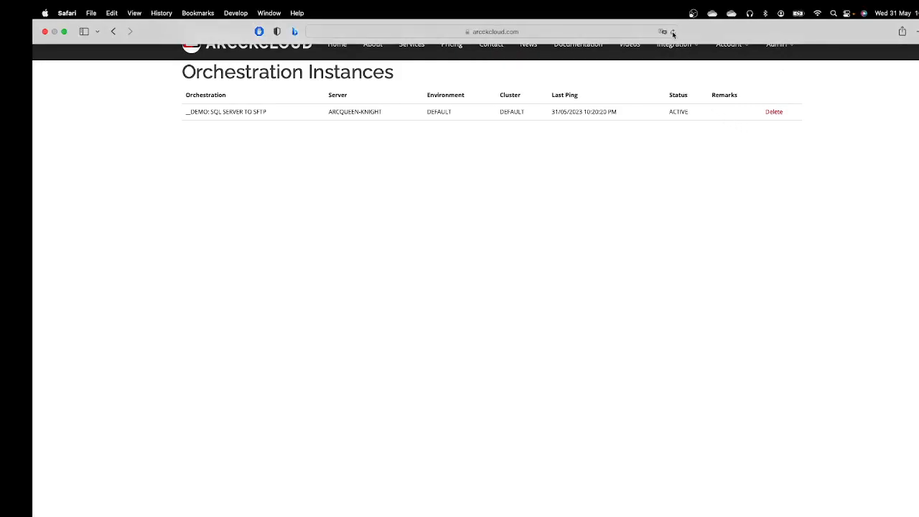
{"action": "left_click", "coordinate": [673, 34]}
{"action": "left_click", "coordinate": [673, 34]}
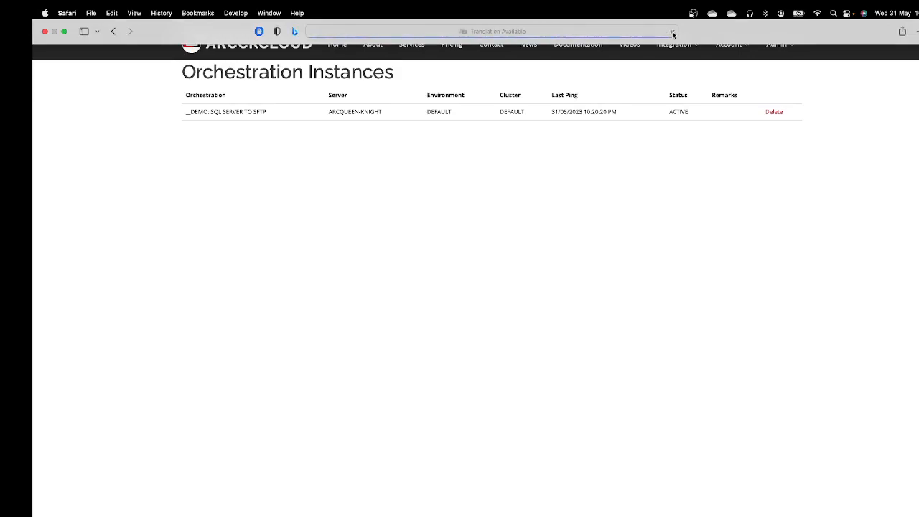
{"action": "mouse_move", "coordinate": [676, 54]}
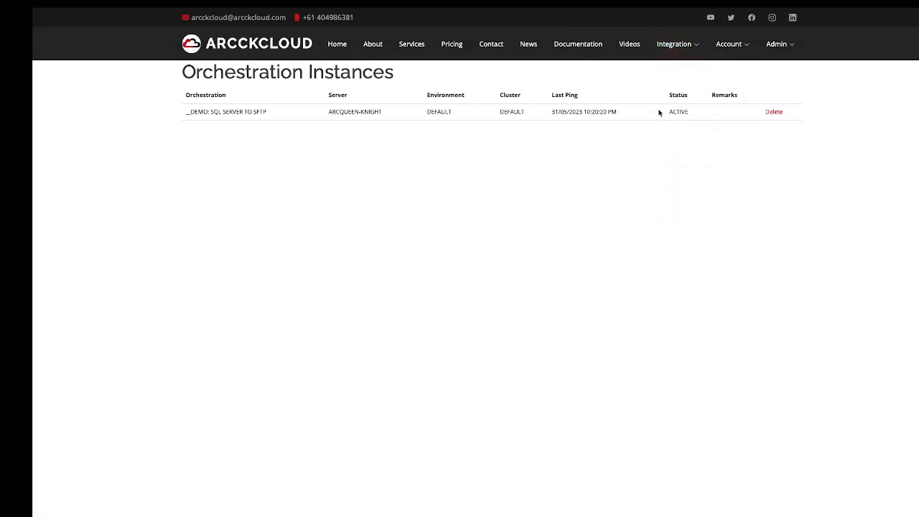
{"action": "left_click_drag", "start_coordinate": [665, 112], "coordinate": [705, 111]}
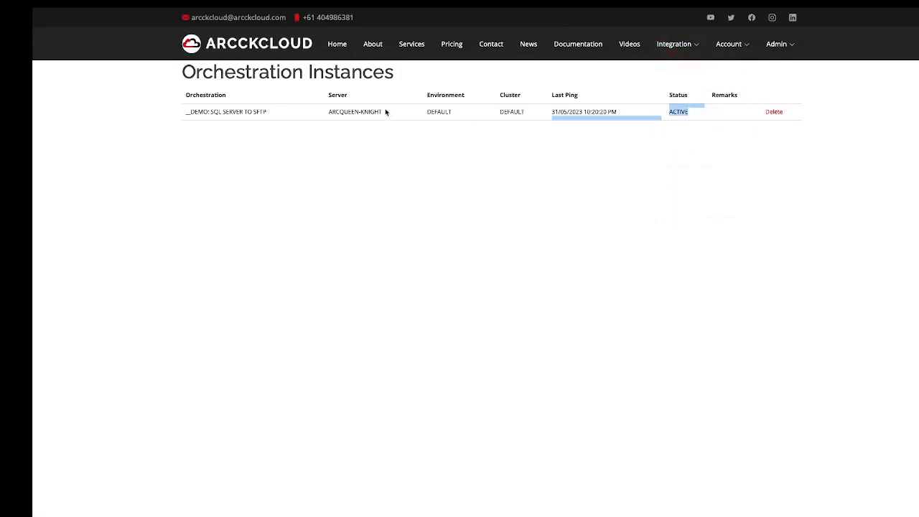
{"action": "left_click_drag", "start_coordinate": [329, 112], "coordinate": [379, 115]}
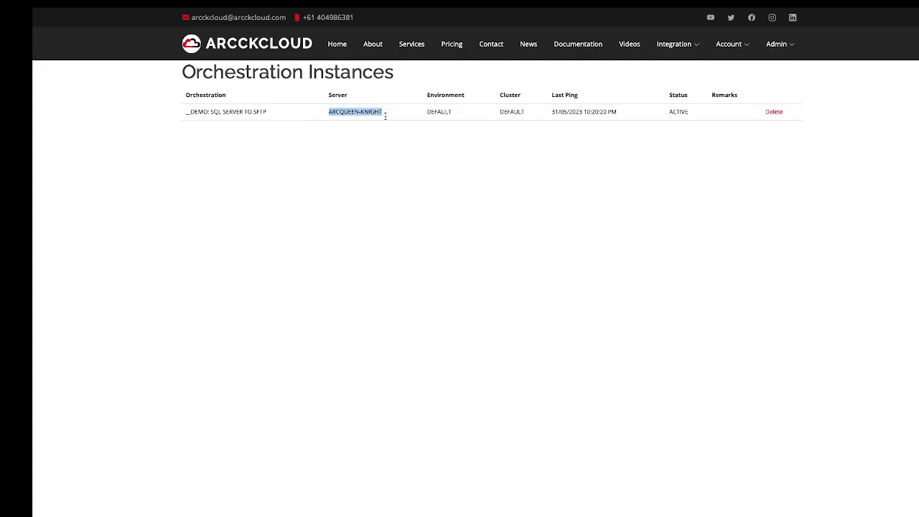
- Reload the orchestration instances until the graph is offered, and open the deployed orchestration's graph
{"action": "mouse_move", "coordinate": [608, 15]}
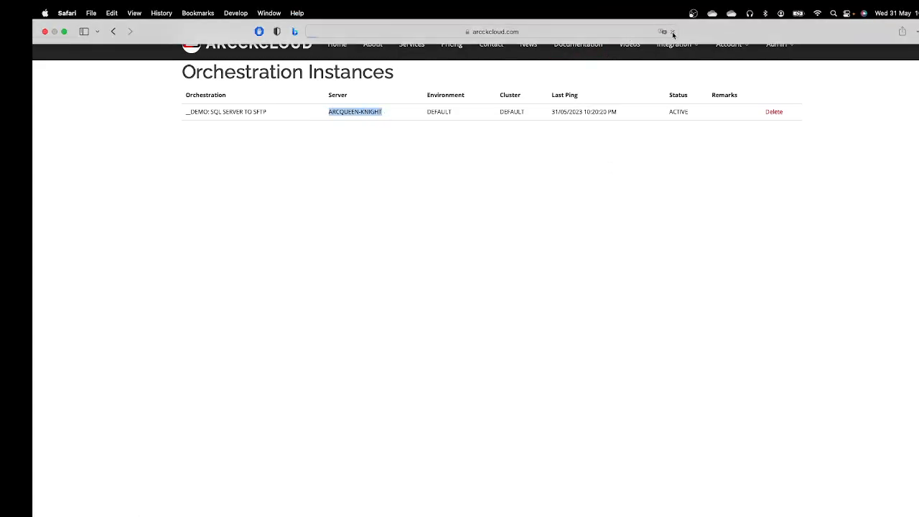
{"action": "left_click", "coordinate": [673, 34]}
{"action": "left_click", "coordinate": [673, 34]}
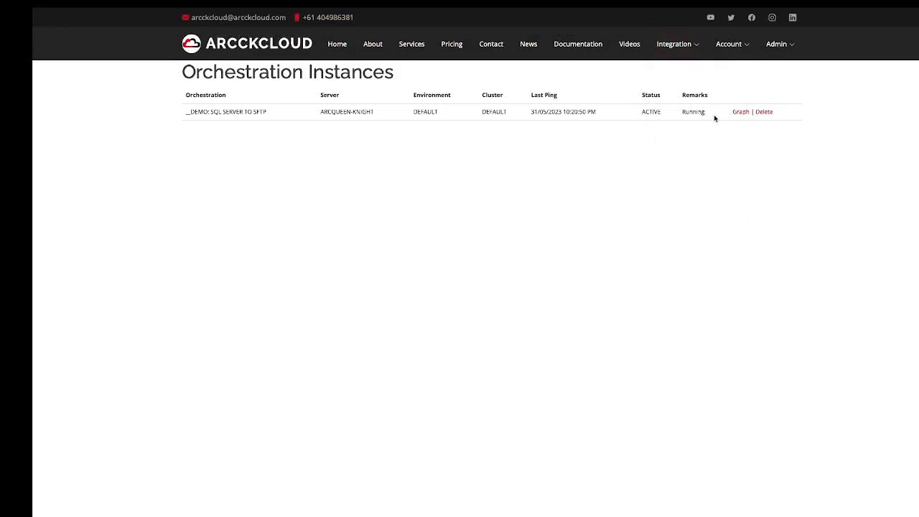
{"action": "left_click", "coordinate": [741, 112]}
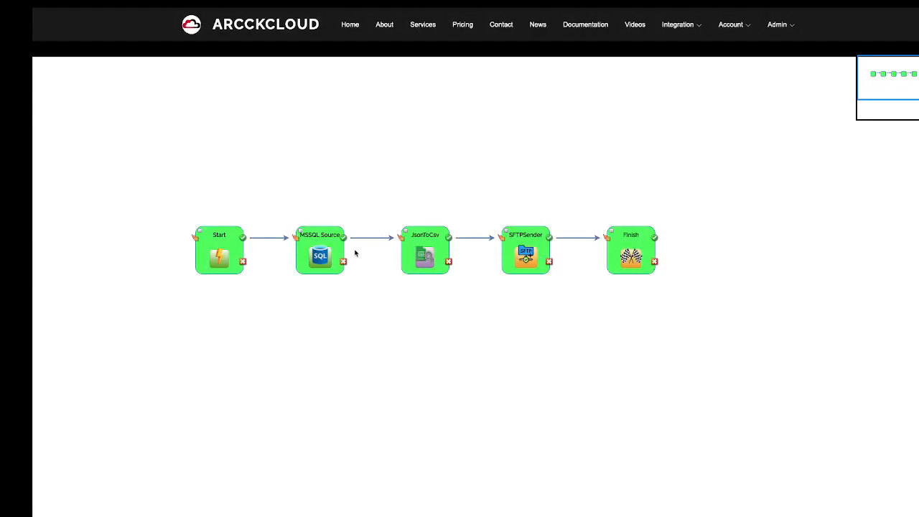
- Inspect the properties of the MSSQL Source, JsonToCsv and SFTPSender steps in the deployed run's graph, closing each one
{"action": "double_click", "coordinate": [310, 253]}
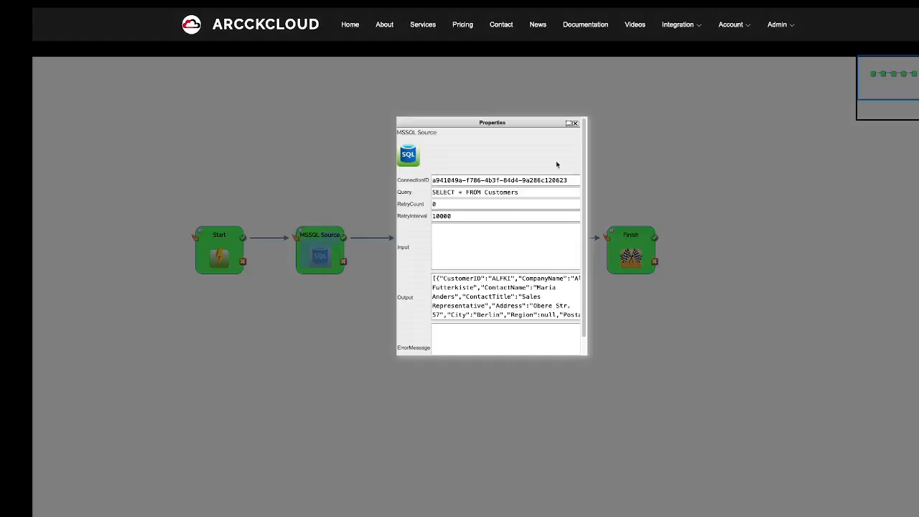
{"action": "left_click", "coordinate": [576, 125]}
{"action": "double_click", "coordinate": [424, 253]}
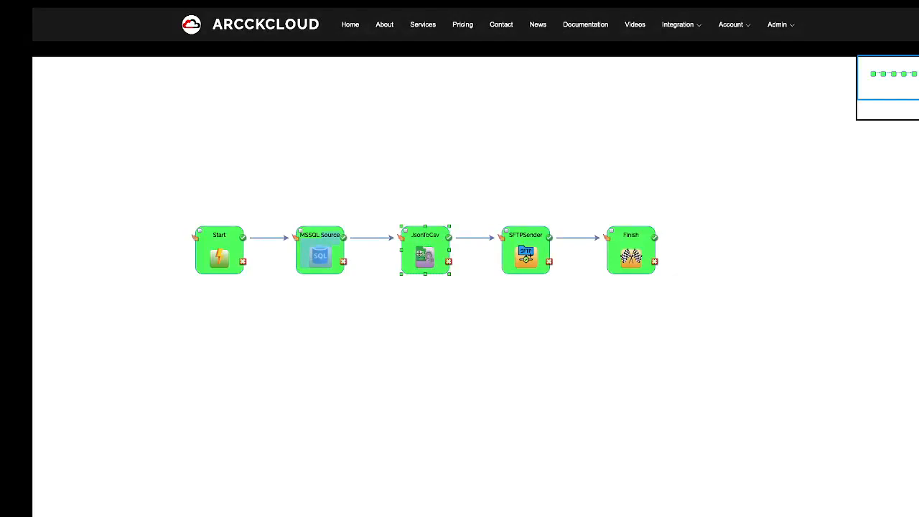
{"action": "left_click", "coordinate": [577, 123]}
{"action": "double_click", "coordinate": [523, 248]}
{"action": "left_click", "coordinate": [576, 124]}
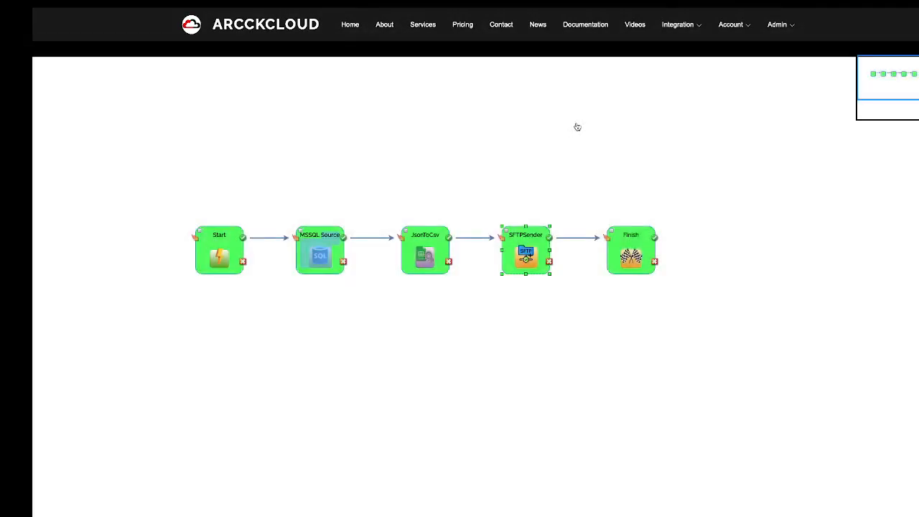
- Open the All Logs page of the orchestration logs
{"action": "mouse_move", "coordinate": [649, 4]}
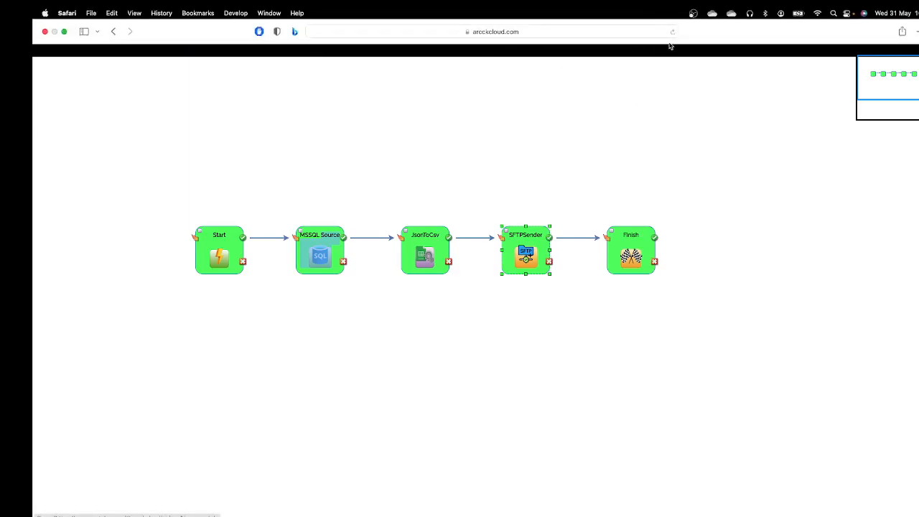
{"action": "left_click", "coordinate": [678, 24]}
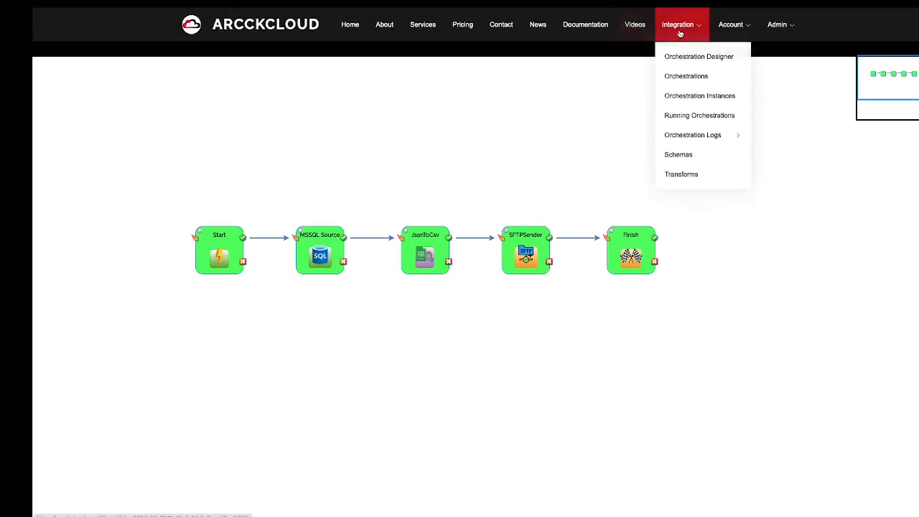
{"action": "mouse_move", "coordinate": [716, 142]}
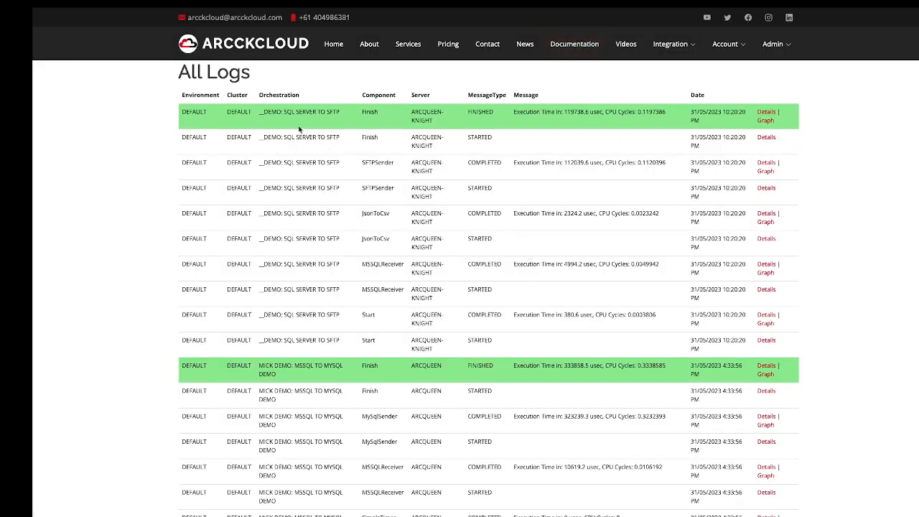
- Examine the __DEMO: SQL SERVER TO SFTP log entries, following the components from Start through MSSQLReceiver, JsonToCsv and SFTPSender to Finish
{"action": "left_click_drag", "start_coordinate": [260, 112], "coordinate": [350, 113]}
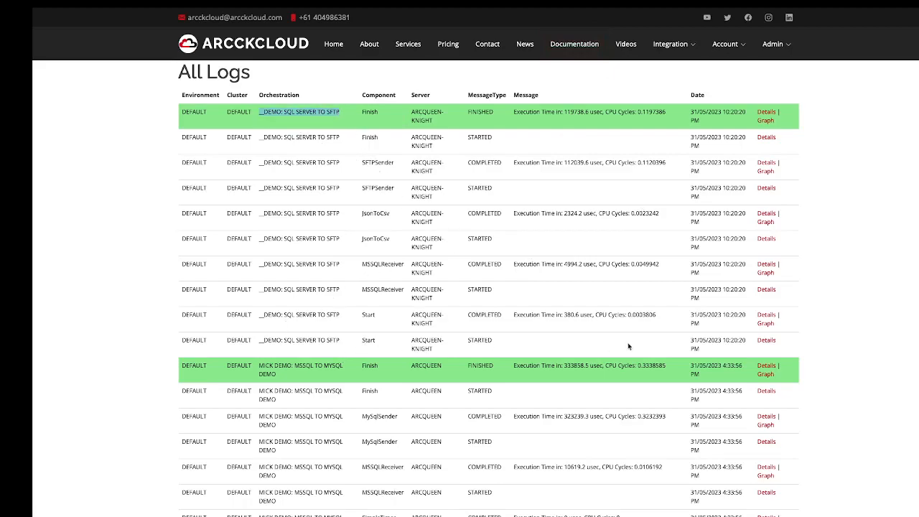
{"action": "left_click_drag", "start_coordinate": [667, 348], "coordinate": [176, 109]}
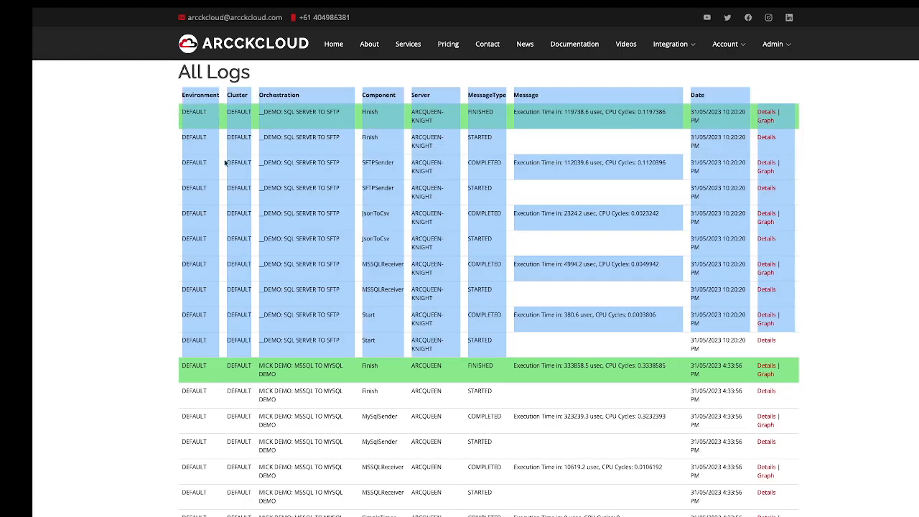
{"action": "left_click", "coordinate": [837, 253]}
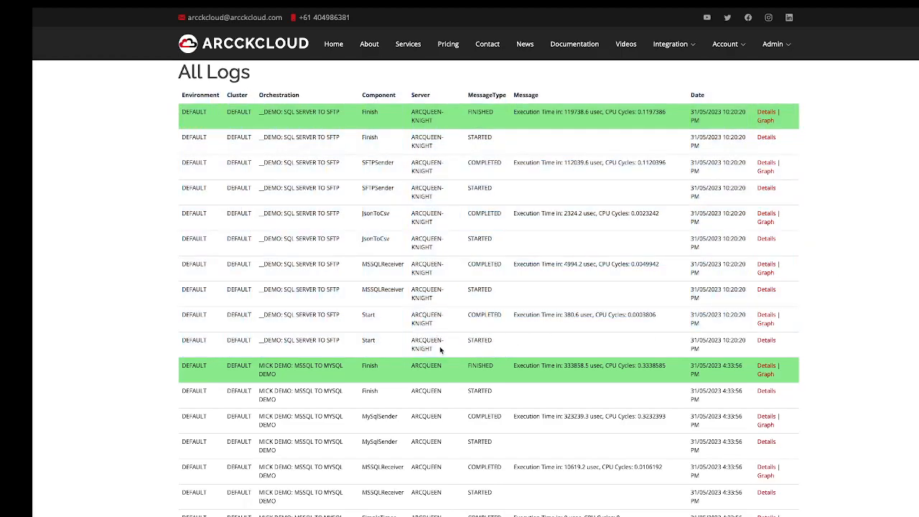
{"action": "left_click_drag", "start_coordinate": [361, 343], "coordinate": [385, 340]}
{"action": "double_click", "coordinate": [367, 289]}
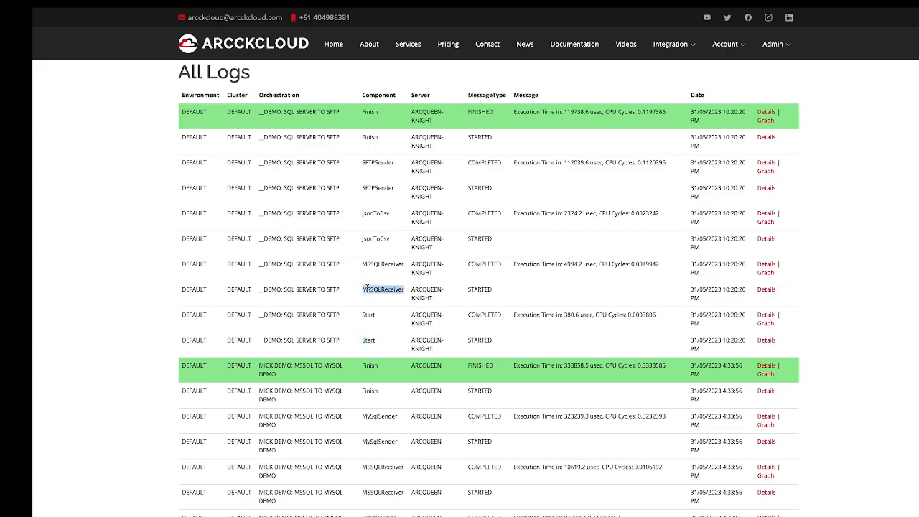
{"action": "double_click", "coordinate": [385, 240]}
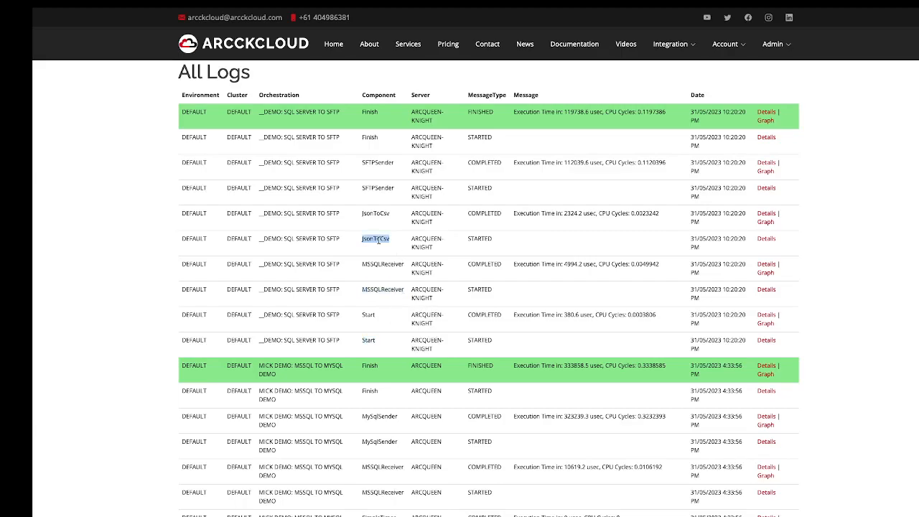
{"action": "double_click", "coordinate": [380, 190]}
{"action": "double_click", "coordinate": [370, 137]}
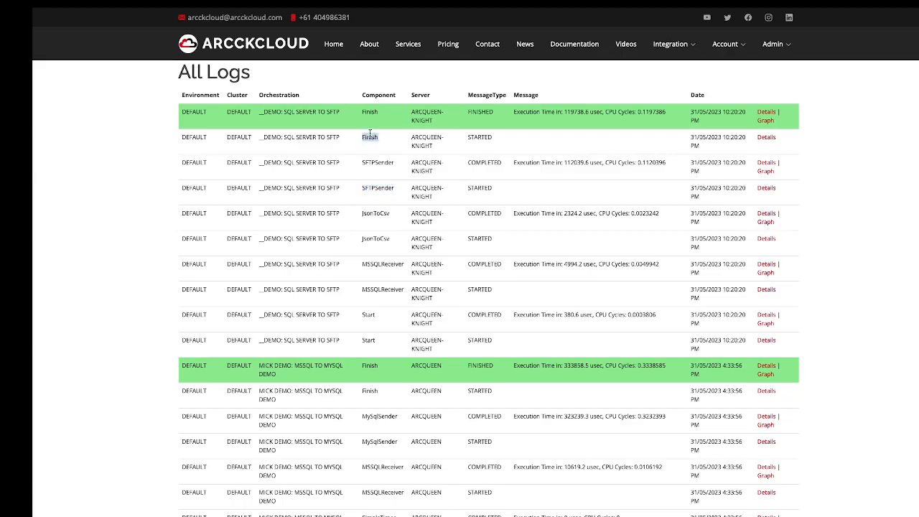
- View the graph of the finished __DEMO: SQL SERVER TO SFTP run from its log entry and return to the All Logs page
{"action": "left_click", "coordinate": [767, 120]}
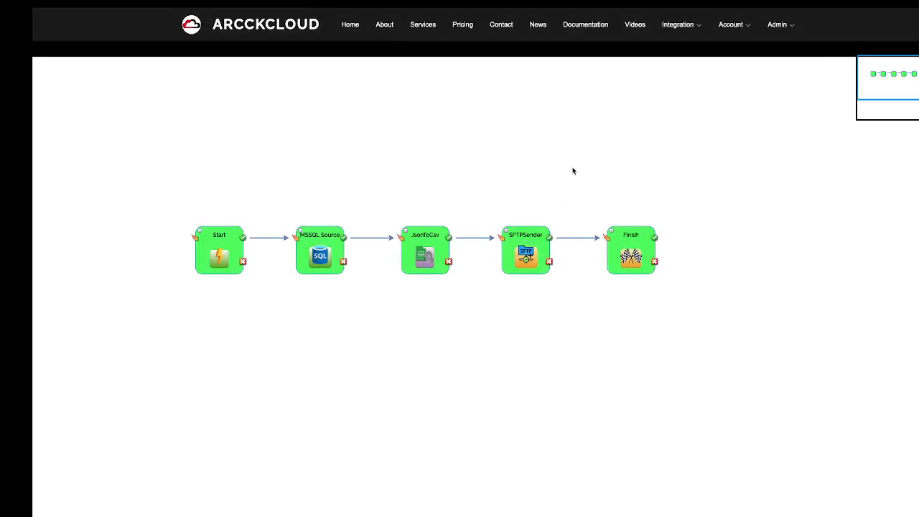
{"action": "mouse_move", "coordinate": [454, 12]}
{"action": "left_click", "coordinate": [113, 35]}
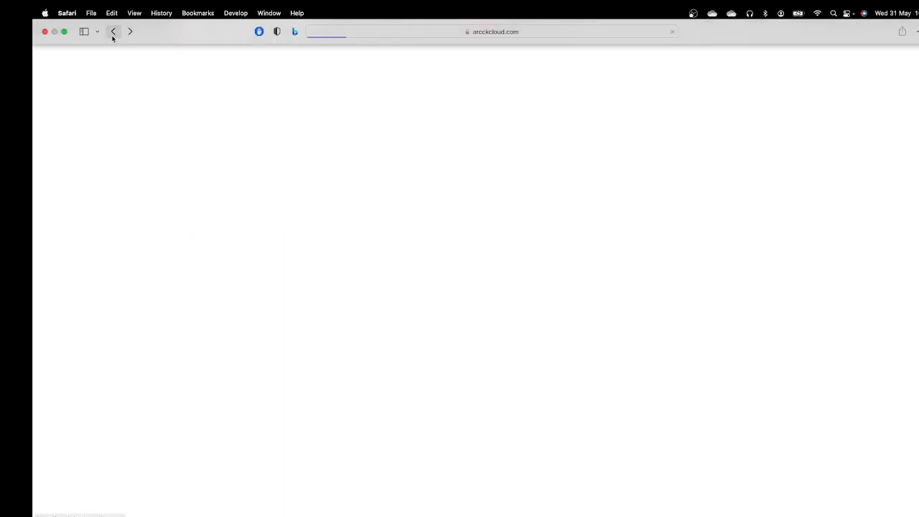
{"action": "mouse_move", "coordinate": [667, 11]}
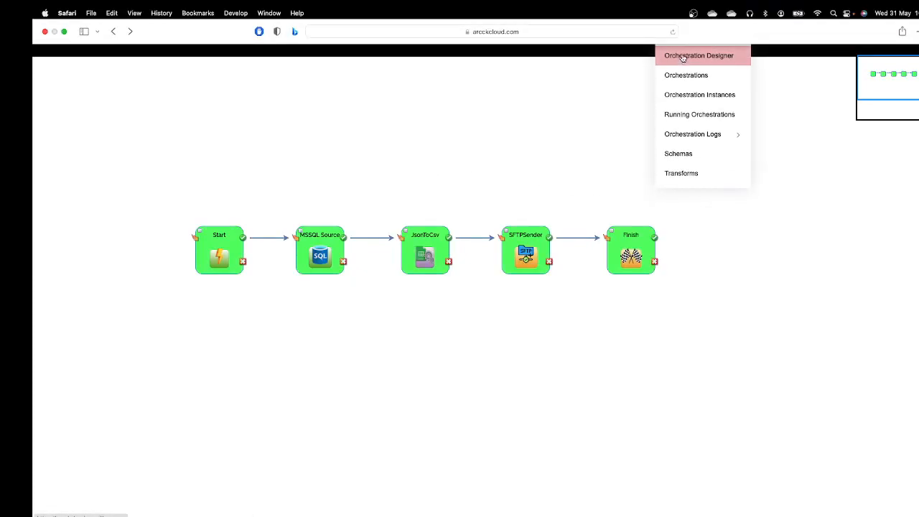
{"action": "left_click", "coordinate": [114, 33]}
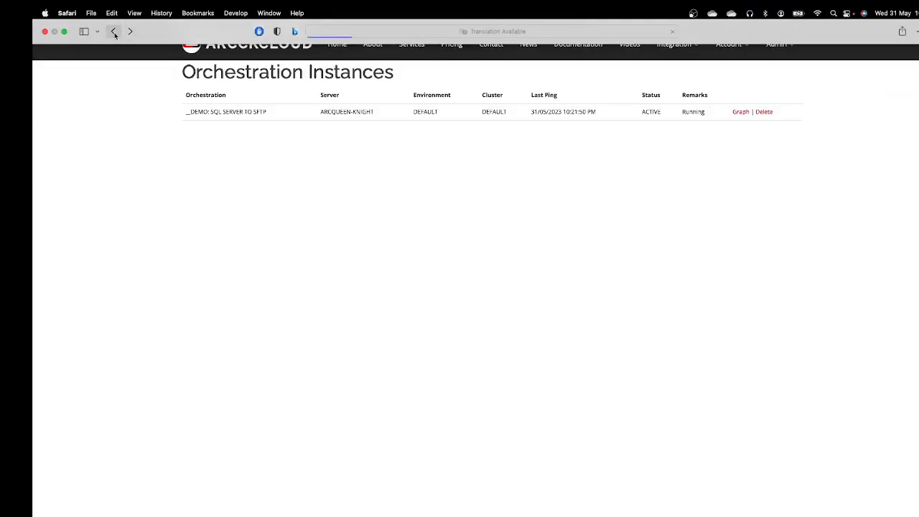
{"action": "mouse_move", "coordinate": [675, 44]}
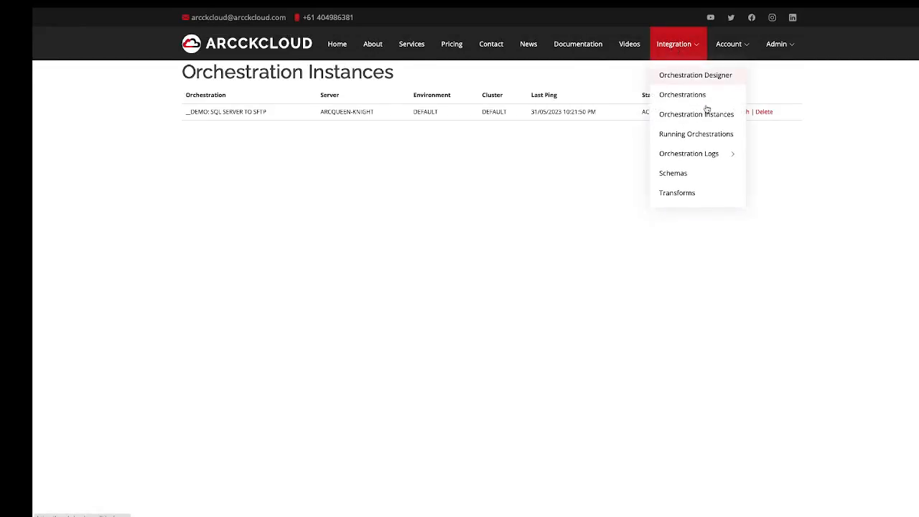
{"action": "mouse_move", "coordinate": [715, 154]}
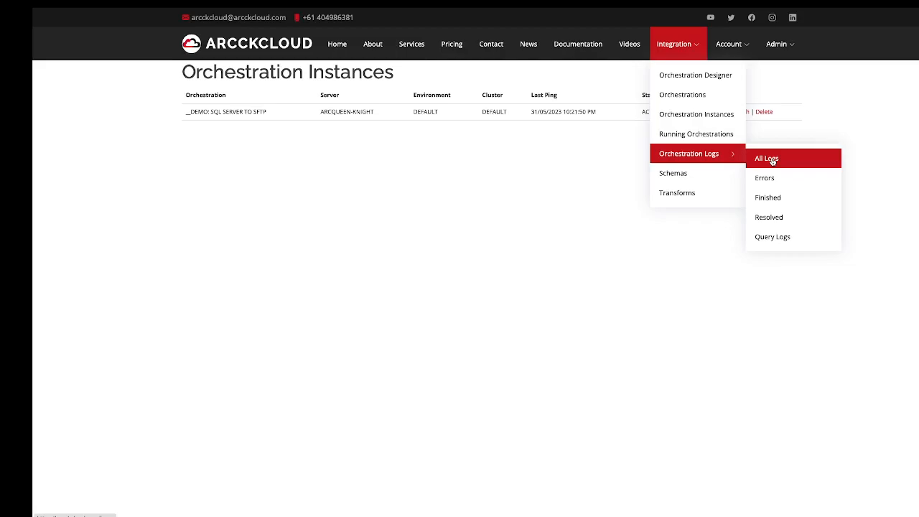
{"action": "left_click", "coordinate": [773, 161]}
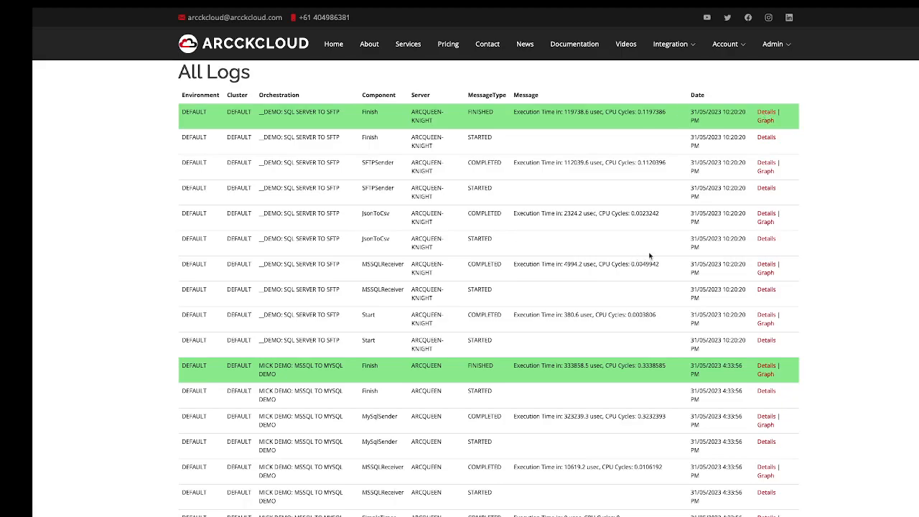
- Open the details of the FINISHED log entry for __DEMO: SQL SERVER TO SFTP and review its data and related logs
{"action": "mouse_move", "coordinate": [481, 11]}
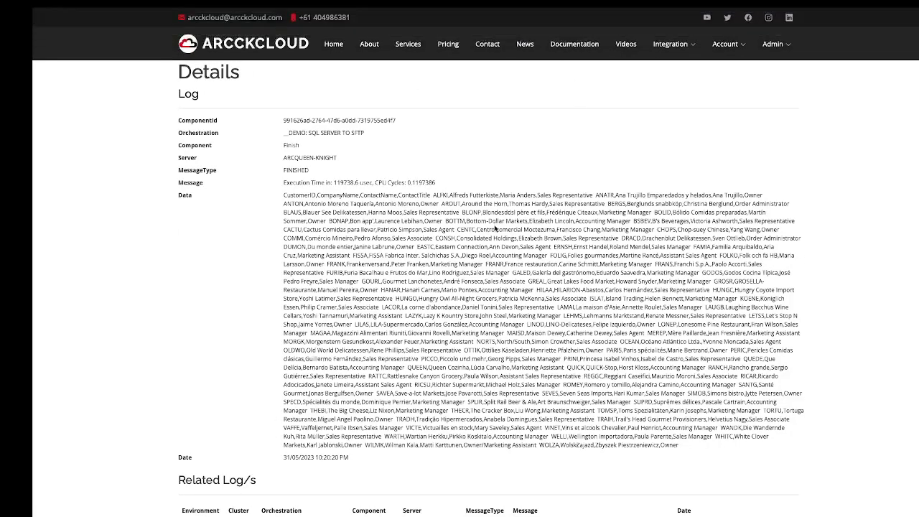
{"action": "scroll", "coordinate": [495, 228], "scroll_direction": "down", "scroll_amount": 5}
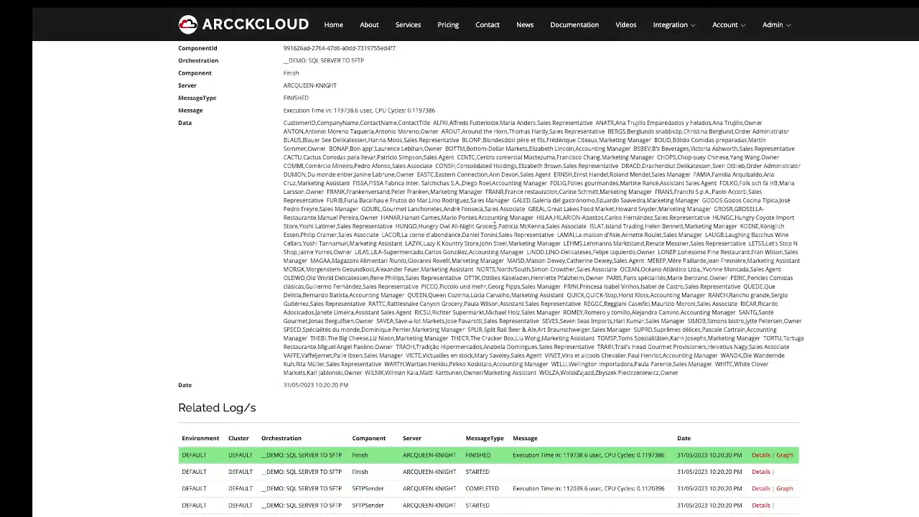
{"action": "scroll", "coordinate": [495, 227], "scroll_direction": "up", "scroll_amount": 4}
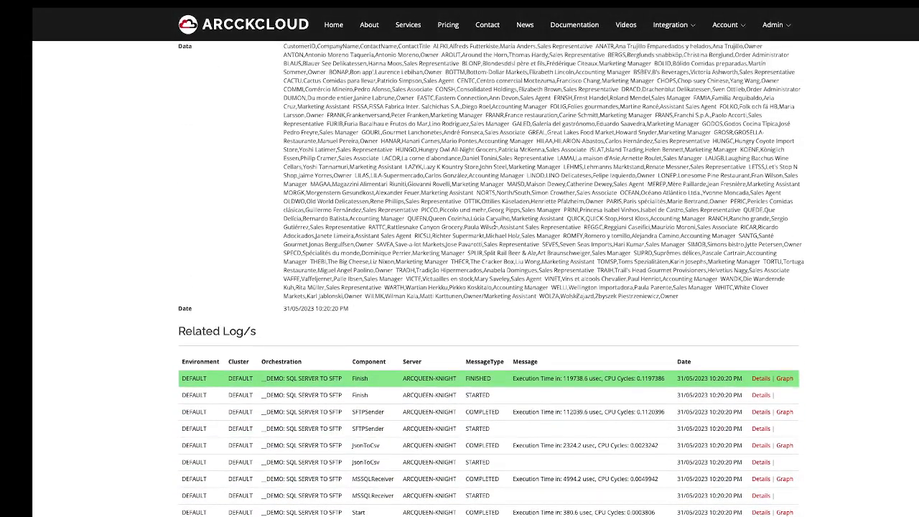
{"action": "scroll", "coordinate": [239, 204], "scroll_direction": "down", "scroll_amount": 5}
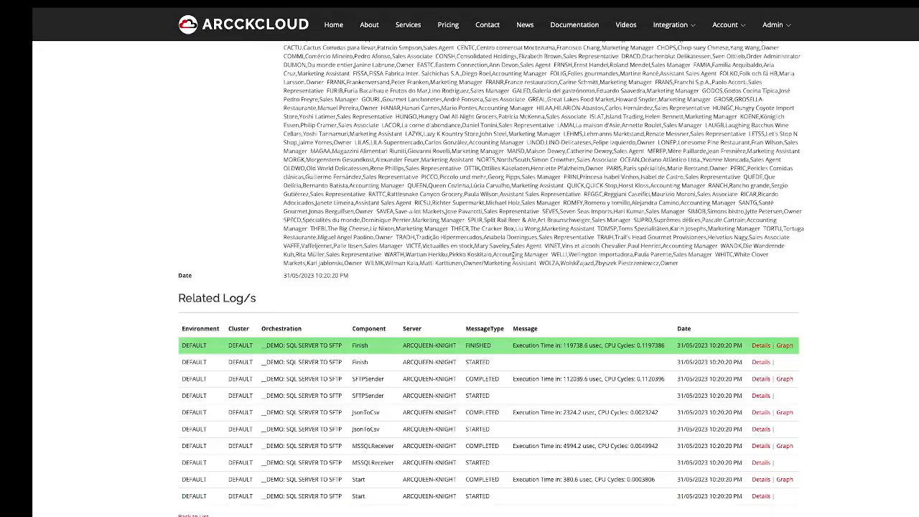
{"action": "scroll", "coordinate": [489, 280], "scroll_direction": "up", "scroll_amount": 5}
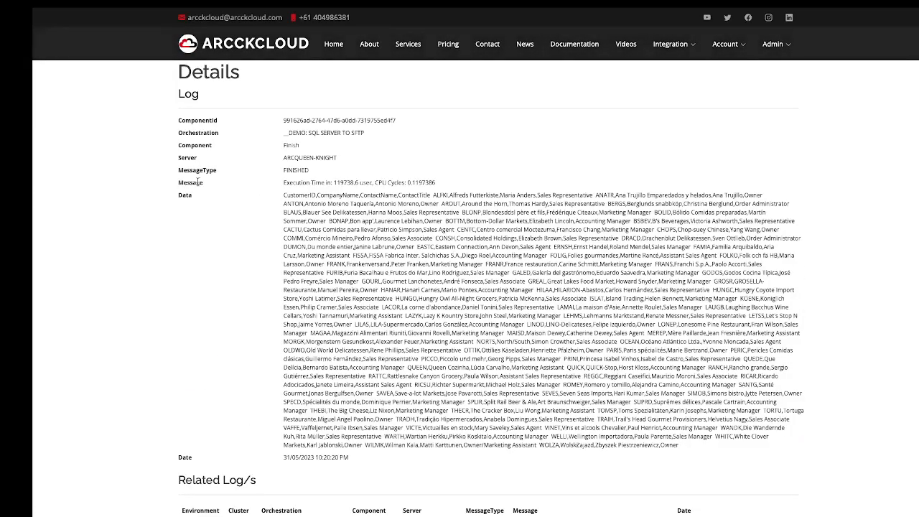
{"action": "left_click_drag", "start_coordinate": [178, 118], "coordinate": [551, 460]}
{"action": "scroll", "coordinate": [570, 348], "scroll_direction": "down", "scroll_amount": 6}
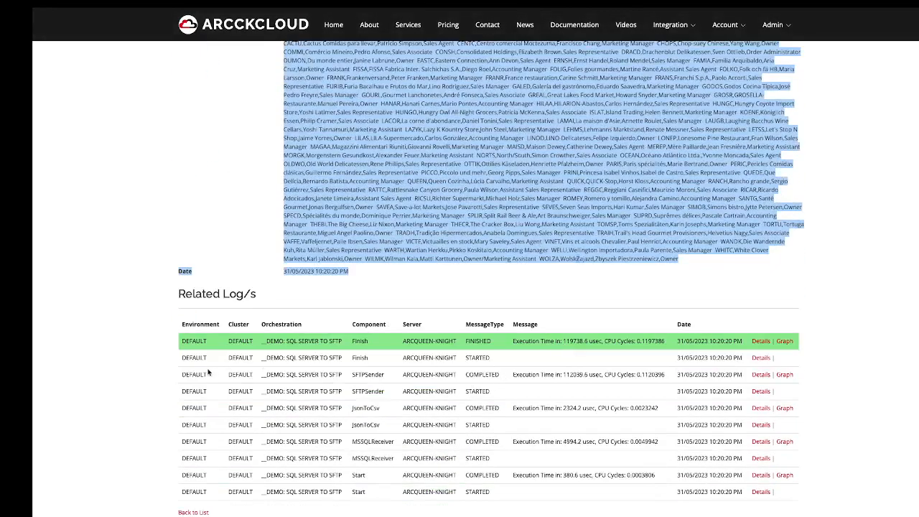
{"action": "left_click", "coordinate": [398, 432]}
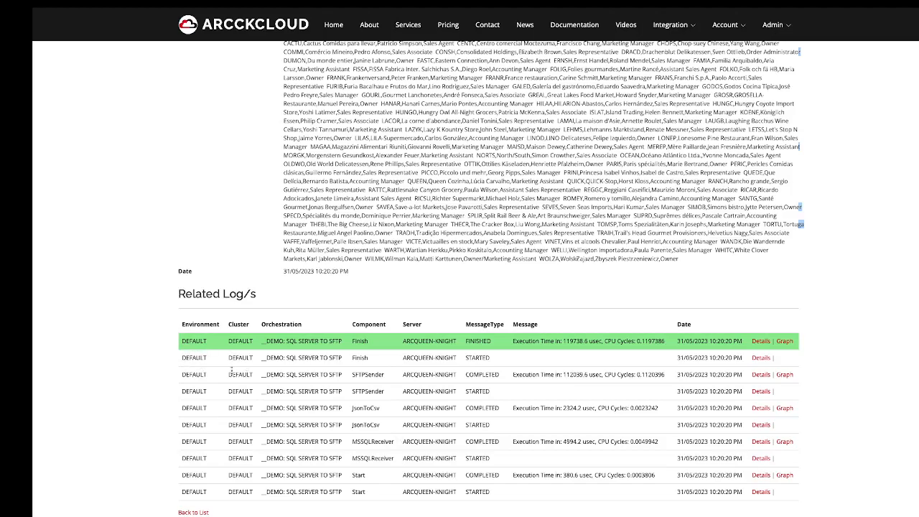
{"action": "scroll", "coordinate": [502, 425], "scroll_direction": "up", "scroll_amount": 3}
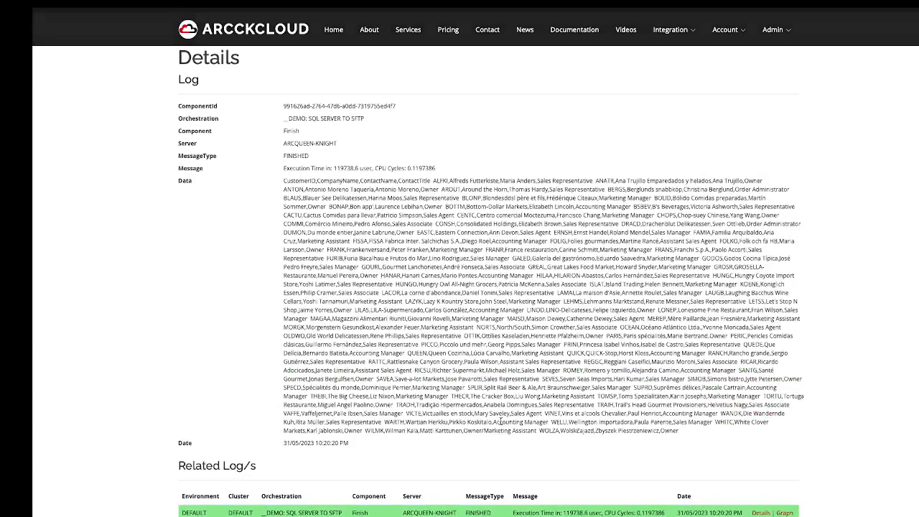